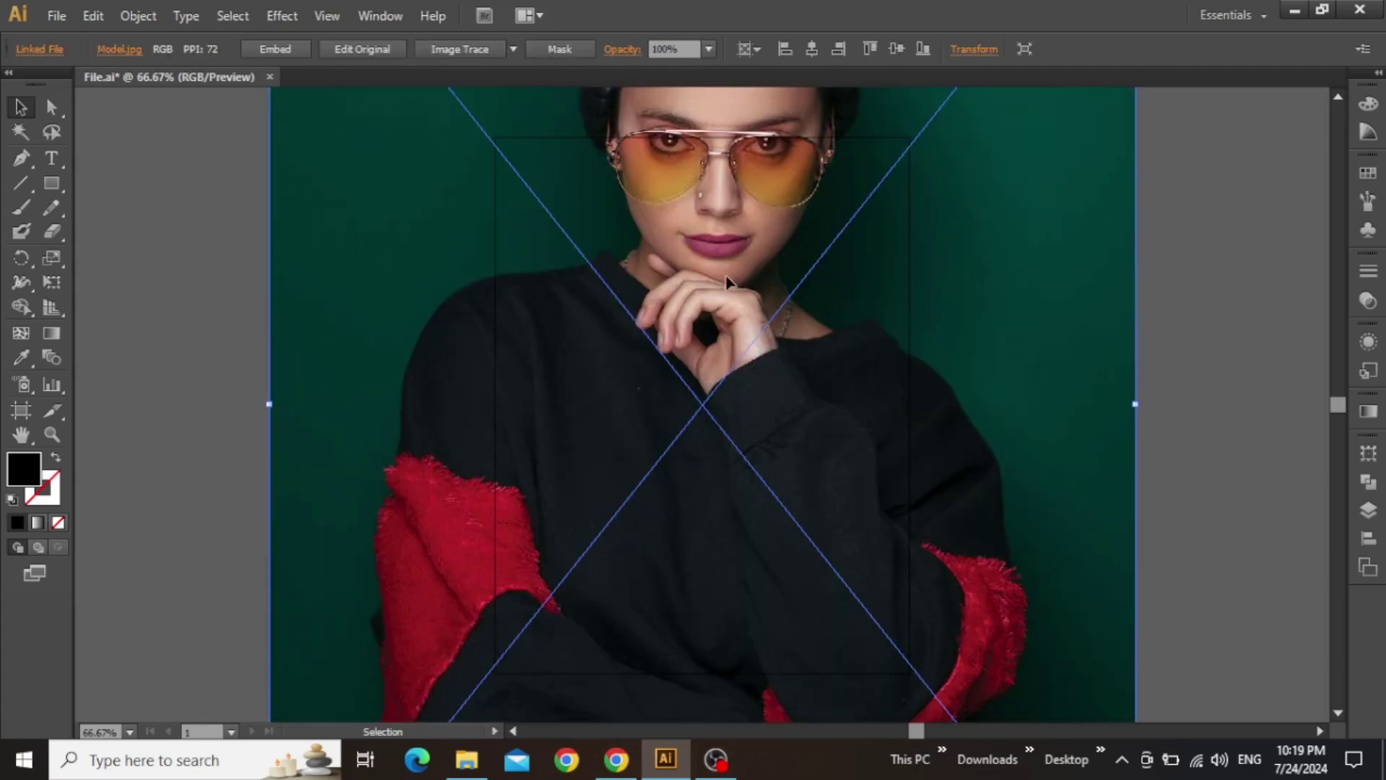
# Step: Move the model photo down, scale it down slightly about its centre and nudge it up so the head fits within the artboard
pyautogui.moveTo(727, 277); pyautogui.dragTo(728, 340)
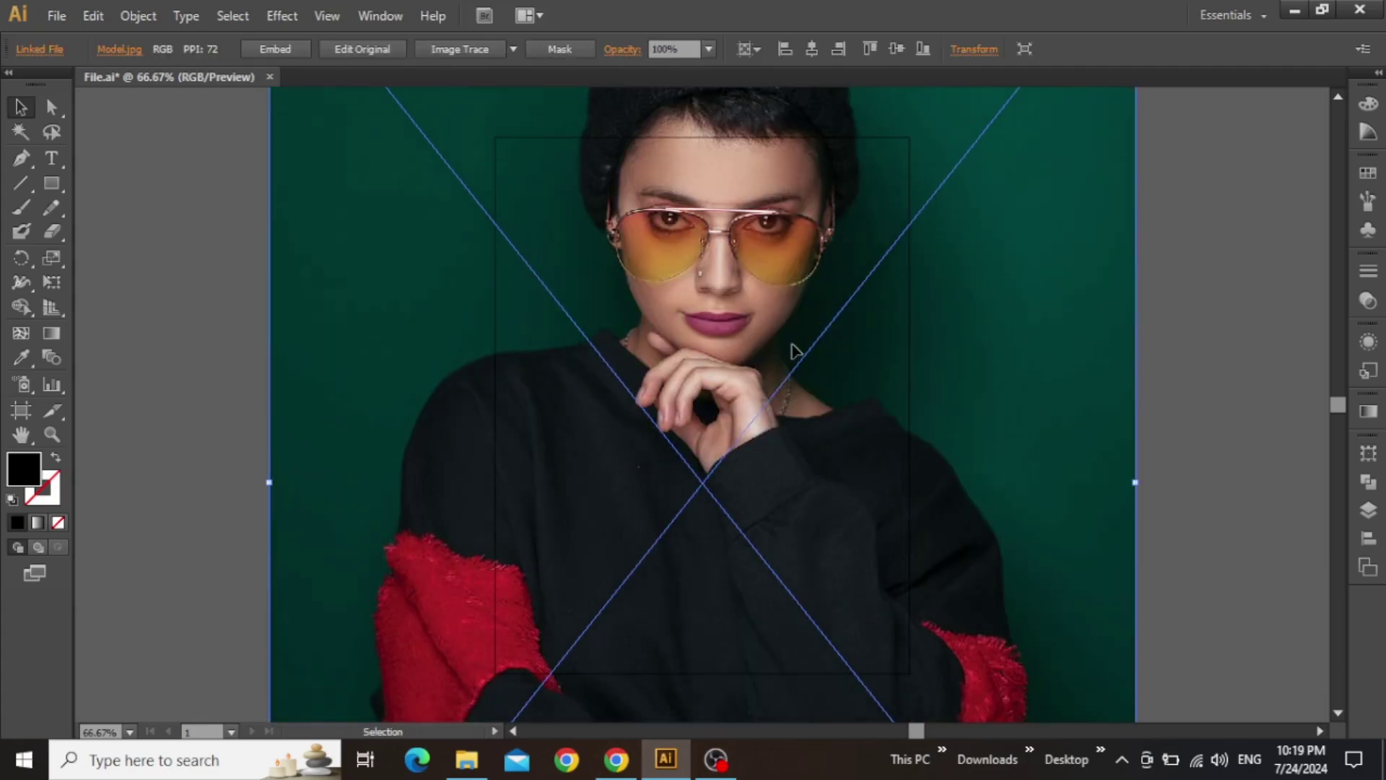
pyautogui.moveTo(842, 344); pyautogui.dragTo(843, 512)
pyautogui.moveTo(814, 466); pyautogui.dragTo(815, 482)
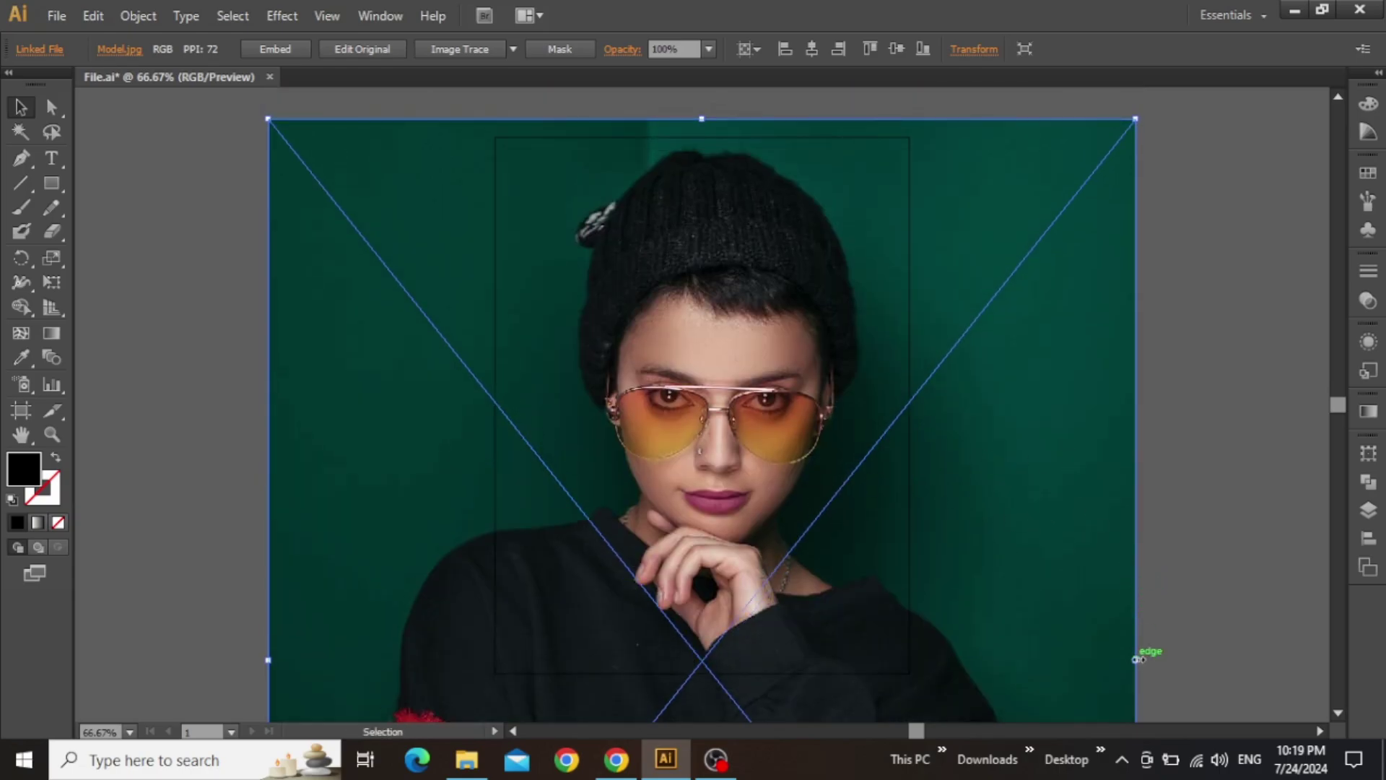
pyautogui.moveTo(1137, 659); pyautogui.dragTo(1120, 660)
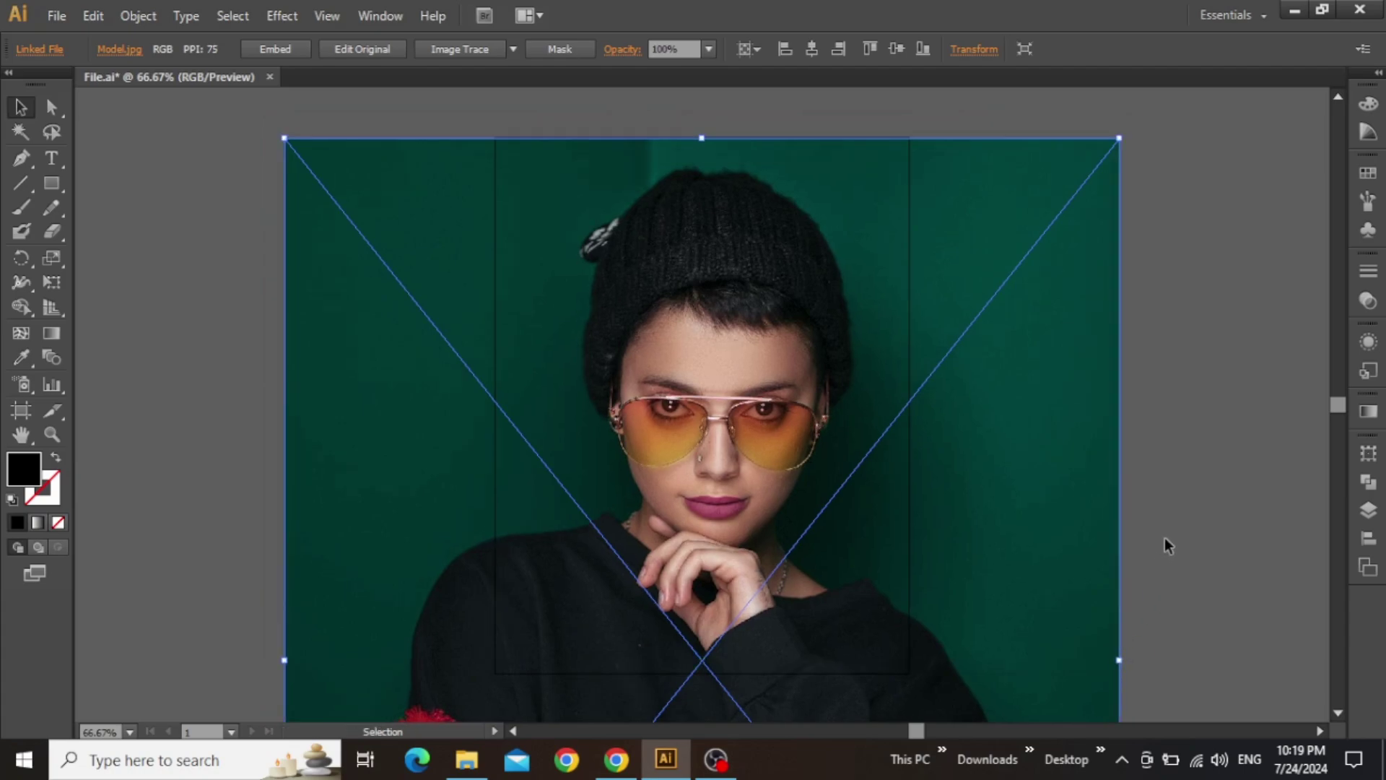
pyautogui.hotkey('shift', 'Up')
pyautogui.hotkey('shift', 'Up')
pyautogui.hotkey('shift', 'Up')
pyautogui.hotkey('shift', 'Up')
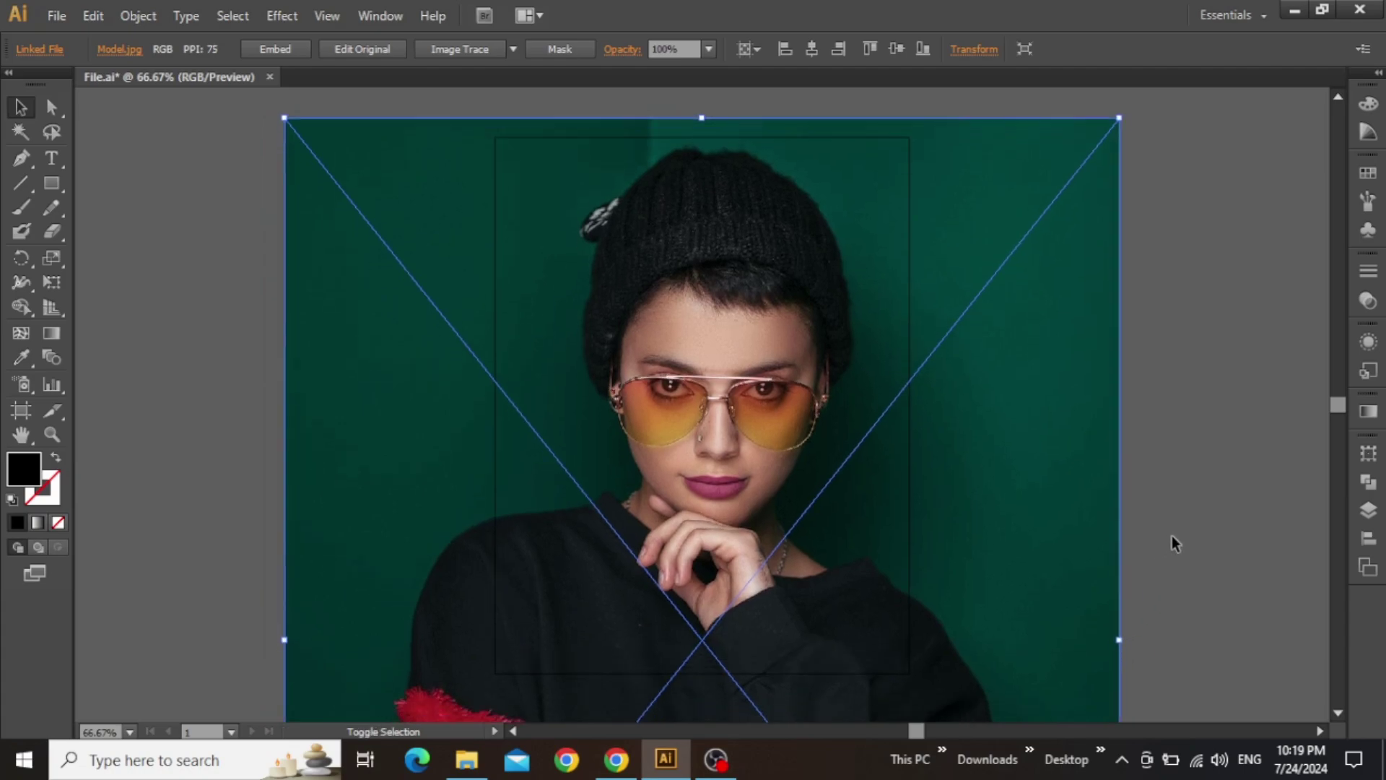
pyautogui.click(1231, 404)
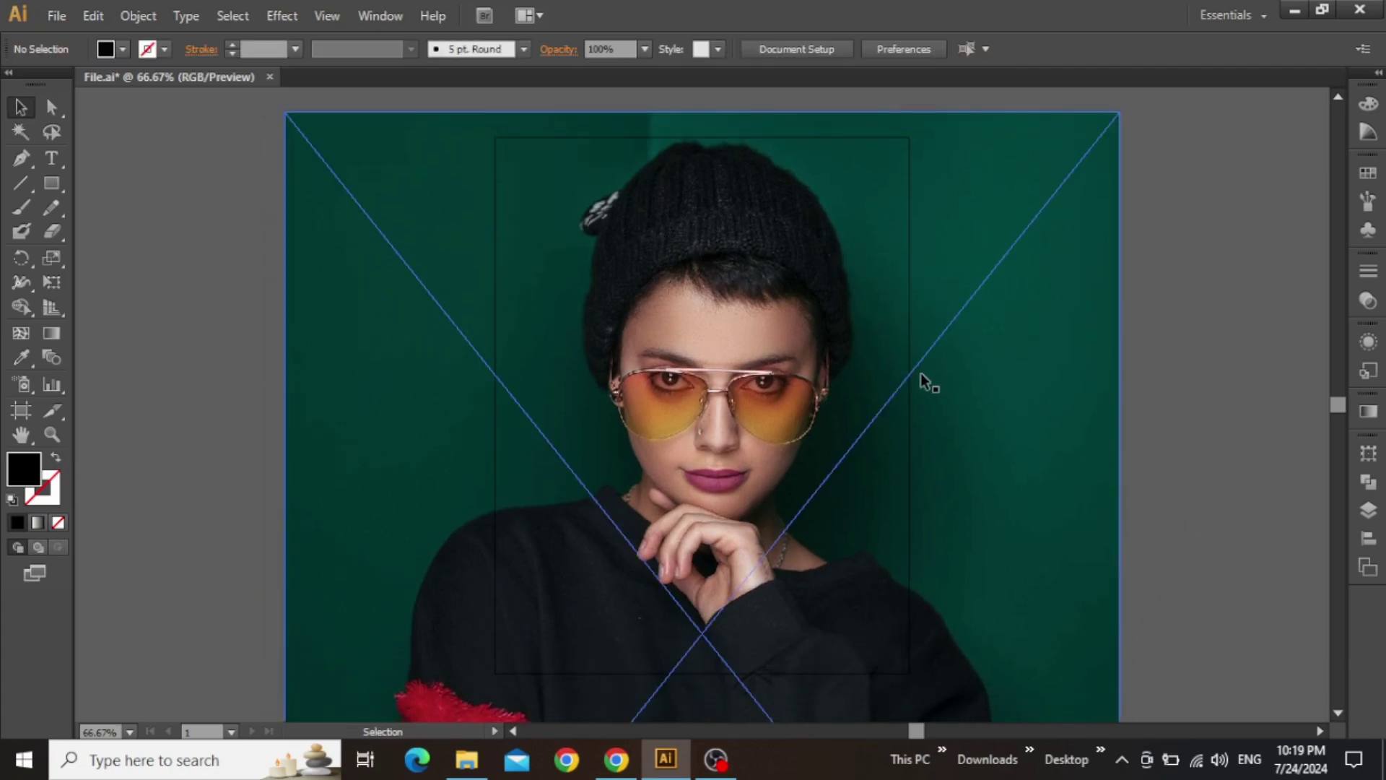
# Step: Draw a rectangle over the photo that covers the whole artboard
pyautogui.click(51, 183)
pyautogui.moveTo(494, 137); pyautogui.dragTo(909, 672)
pyautogui.press('v')
# Step: Fill the artboard-sized rectangle with the blue #0280CE sampled from the colour swatch square beside the artboard
pyautogui.moveTo(1183, 230); pyautogui.dragTo(688, 438)
pyautogui.moveTo(943, 301); pyautogui.dragTo(598, 443)
pyautogui.scroll(3, 920, 322)
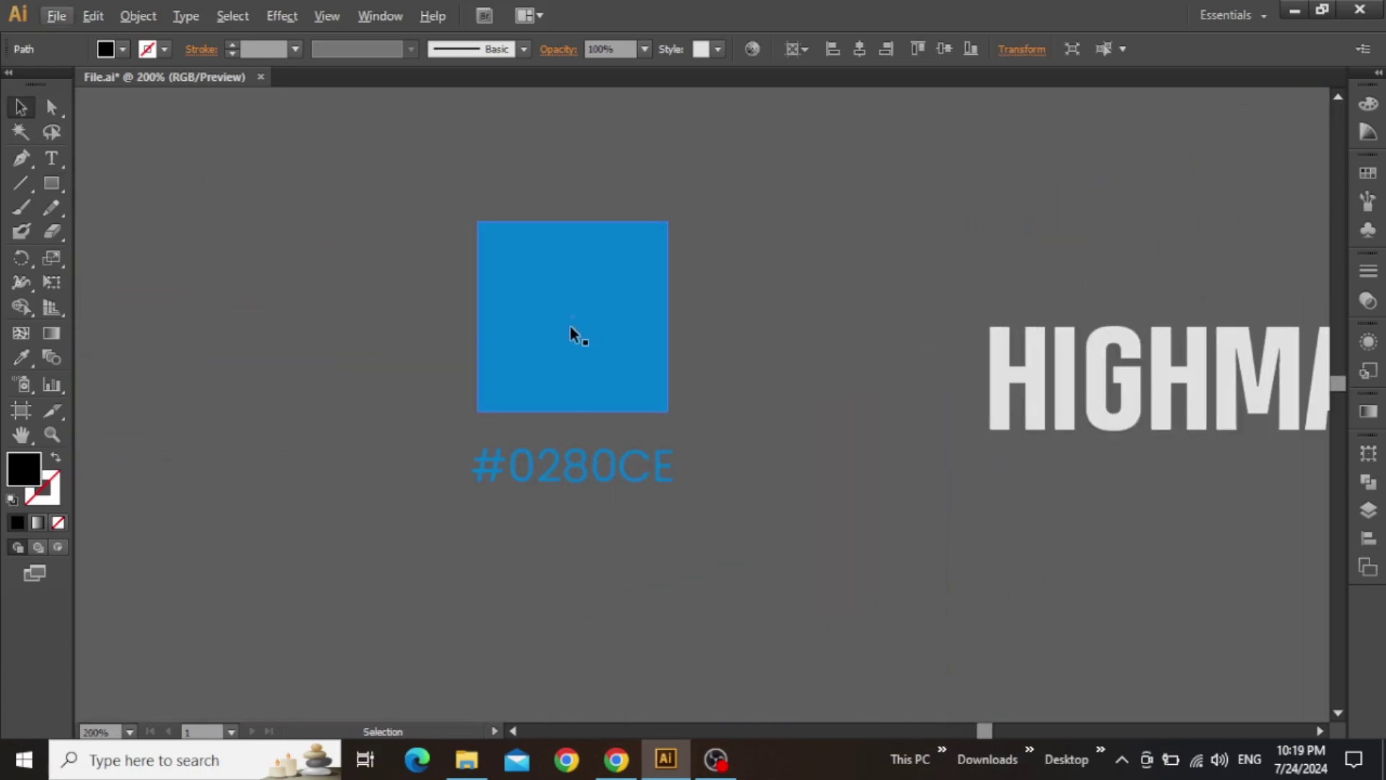
pyautogui.moveTo(570, 325); pyautogui.dragTo(700, 303)
pyautogui.press('t')
pyautogui.click(663, 436)
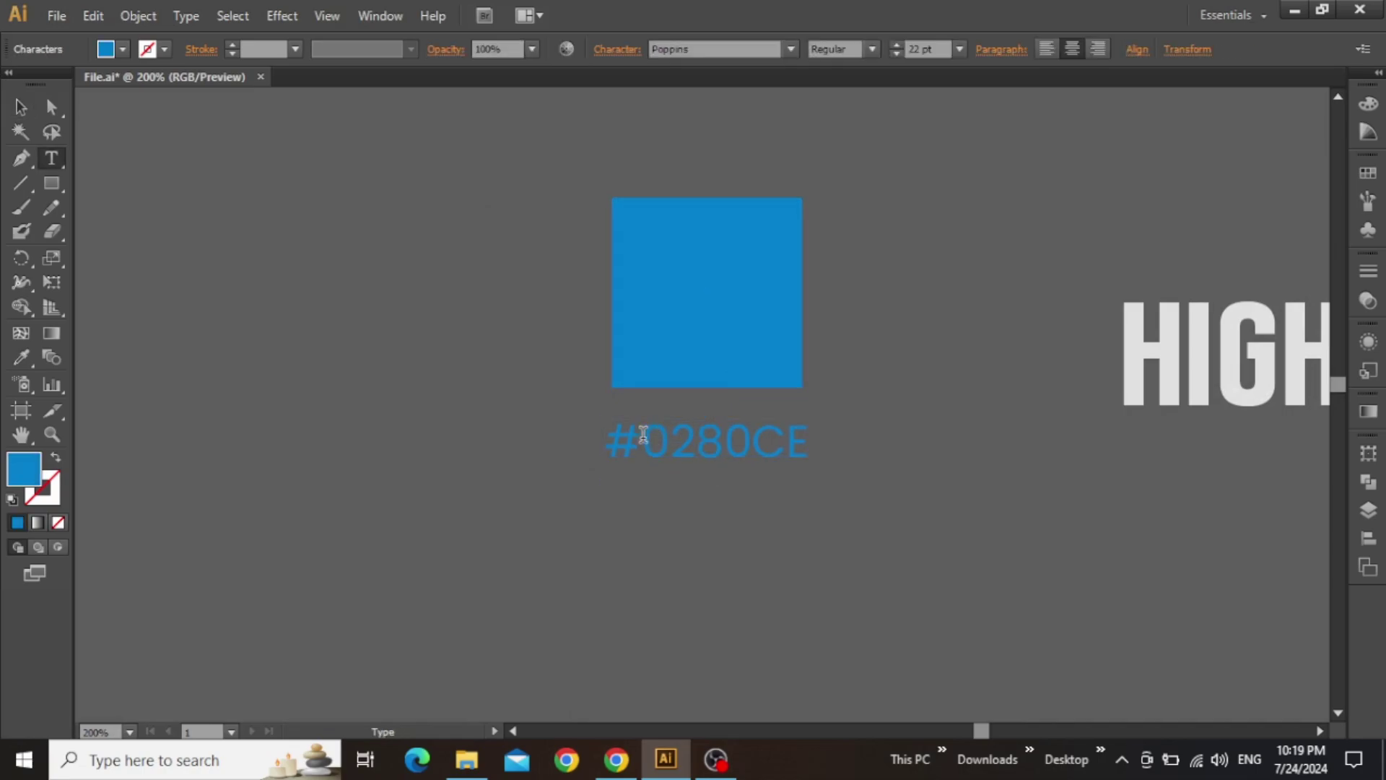
pyautogui.press('Escape')
pyautogui.press('i')
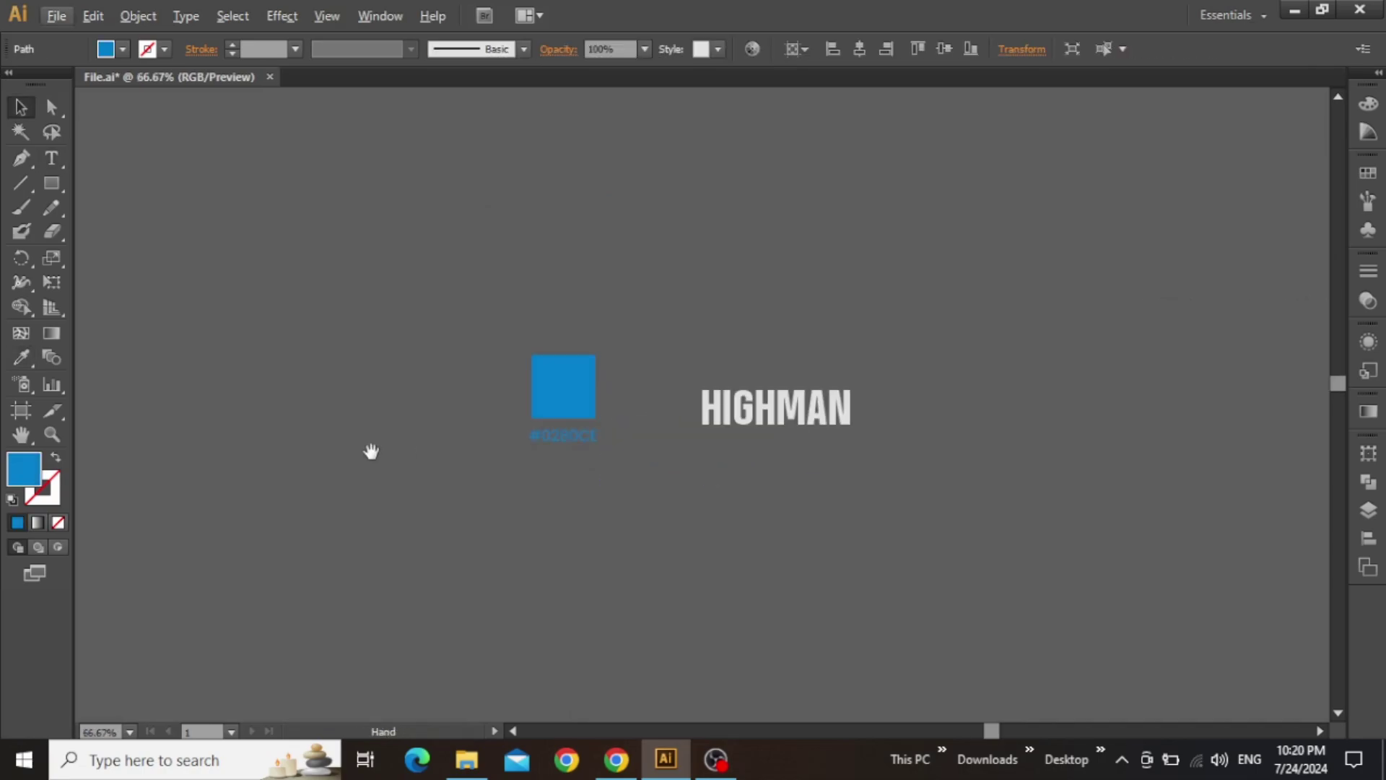
pyautogui.moveTo(88, 534); pyautogui.dragTo(931, 383)
pyautogui.moveTo(770, 455); pyautogui.dragTo(908, 229)
pyautogui.click(1124, 278)
pyautogui.moveTo(1049, 342); pyautogui.dragTo(1098, 309)
pyautogui.click(768, 341)
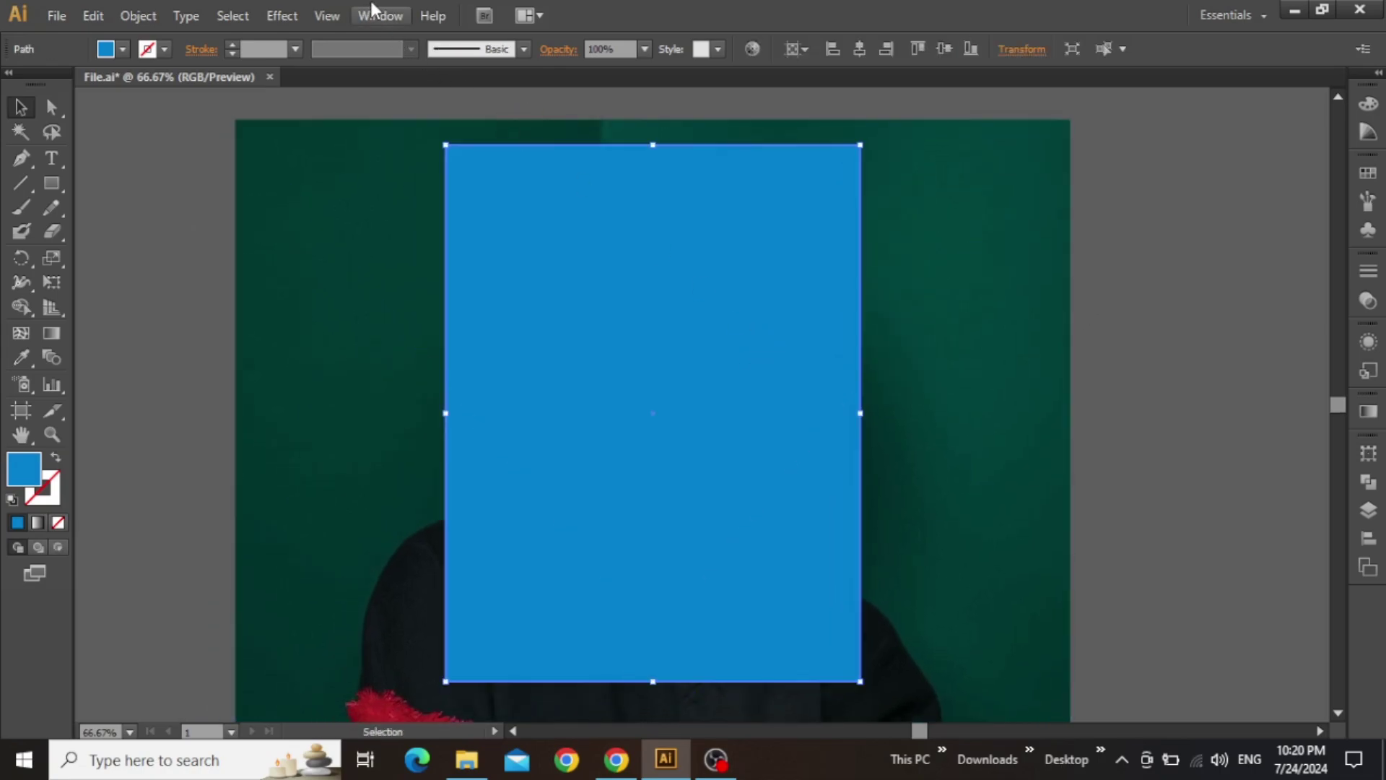
# Step: Set the blue rectangle's blending mode to Overlay so it tints the photo
pyautogui.click(373, 13)
pyautogui.scroll(-3, 442, 758)
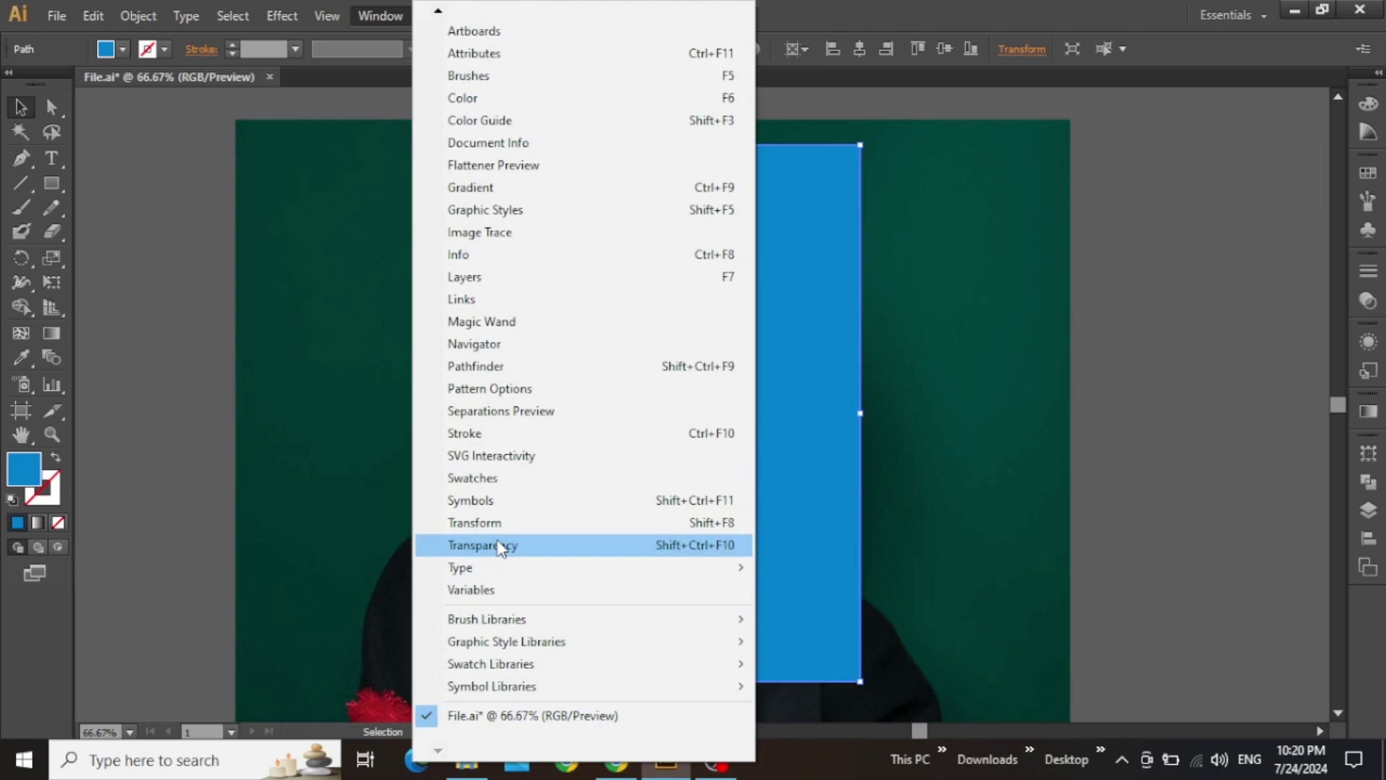
pyautogui.click(506, 545)
pyautogui.click(1181, 281)
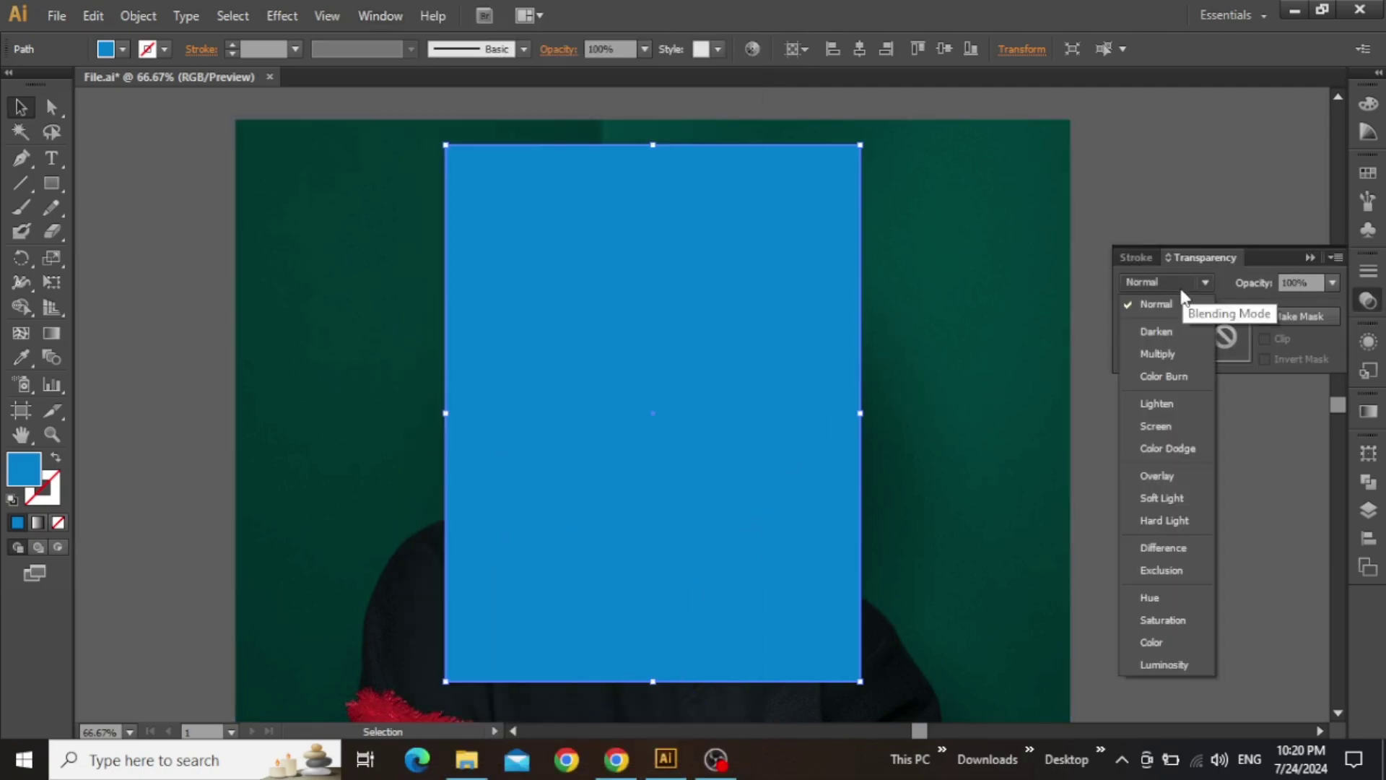
pyautogui.click(1159, 477)
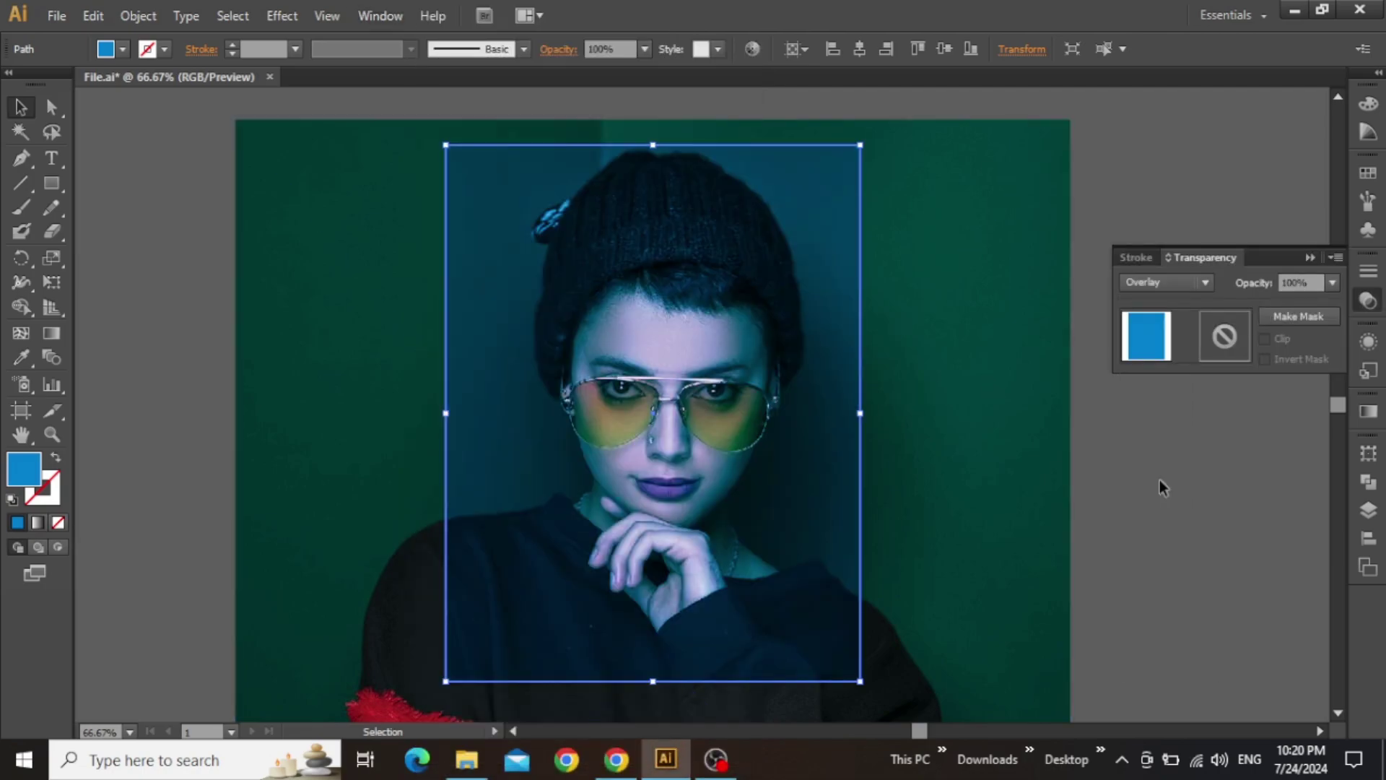
pyautogui.click(1310, 253)
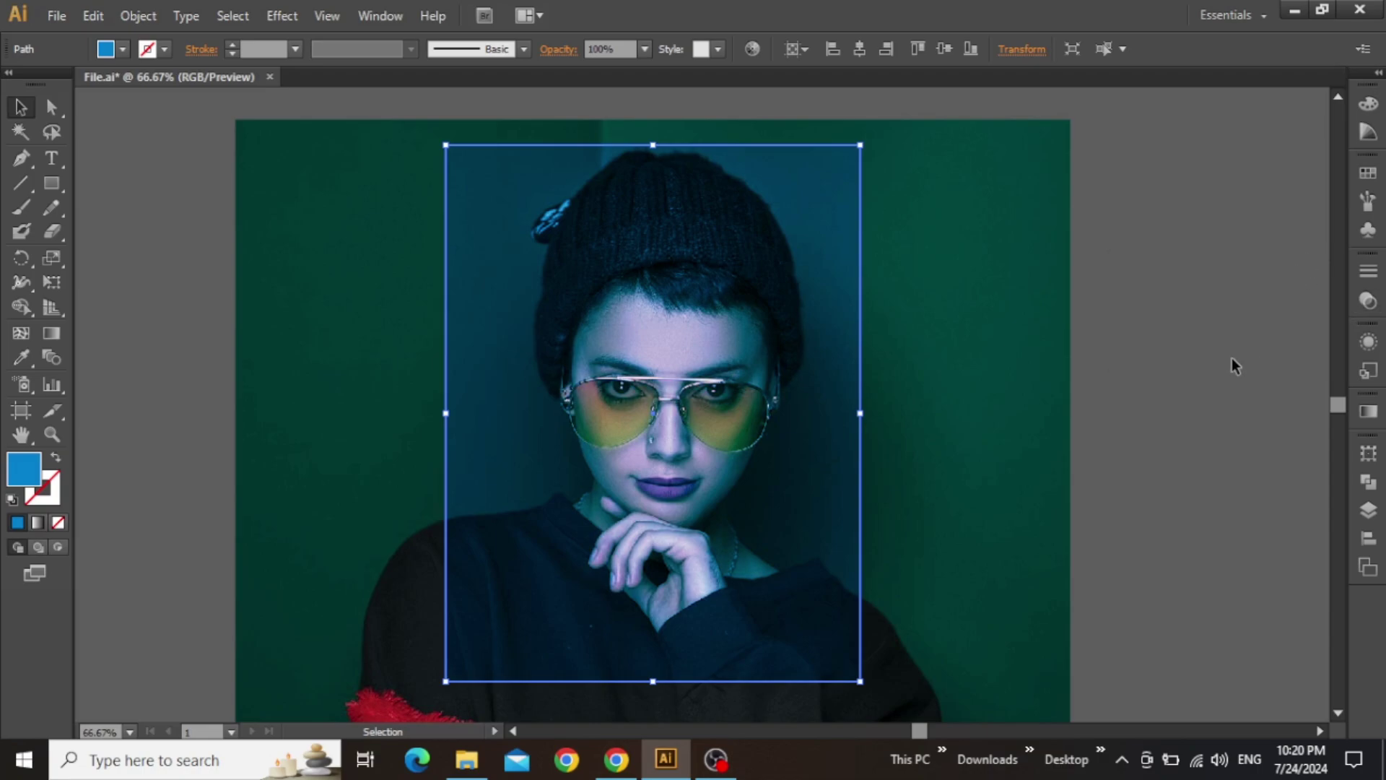
pyautogui.click(1231, 358)
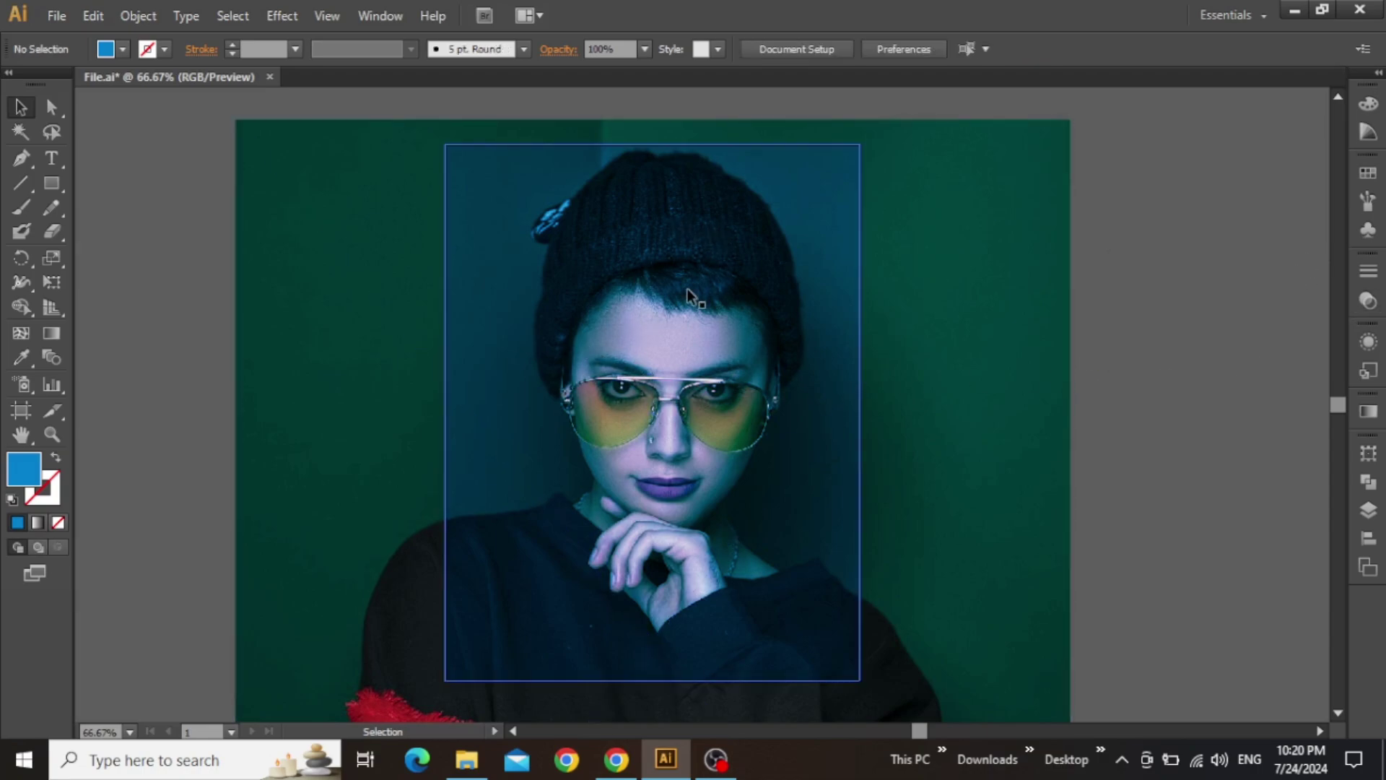
# Step: Draw a second rectangle covering the whole artboard and fill it with white (#FFFFFF)
pyautogui.click(58, 189)
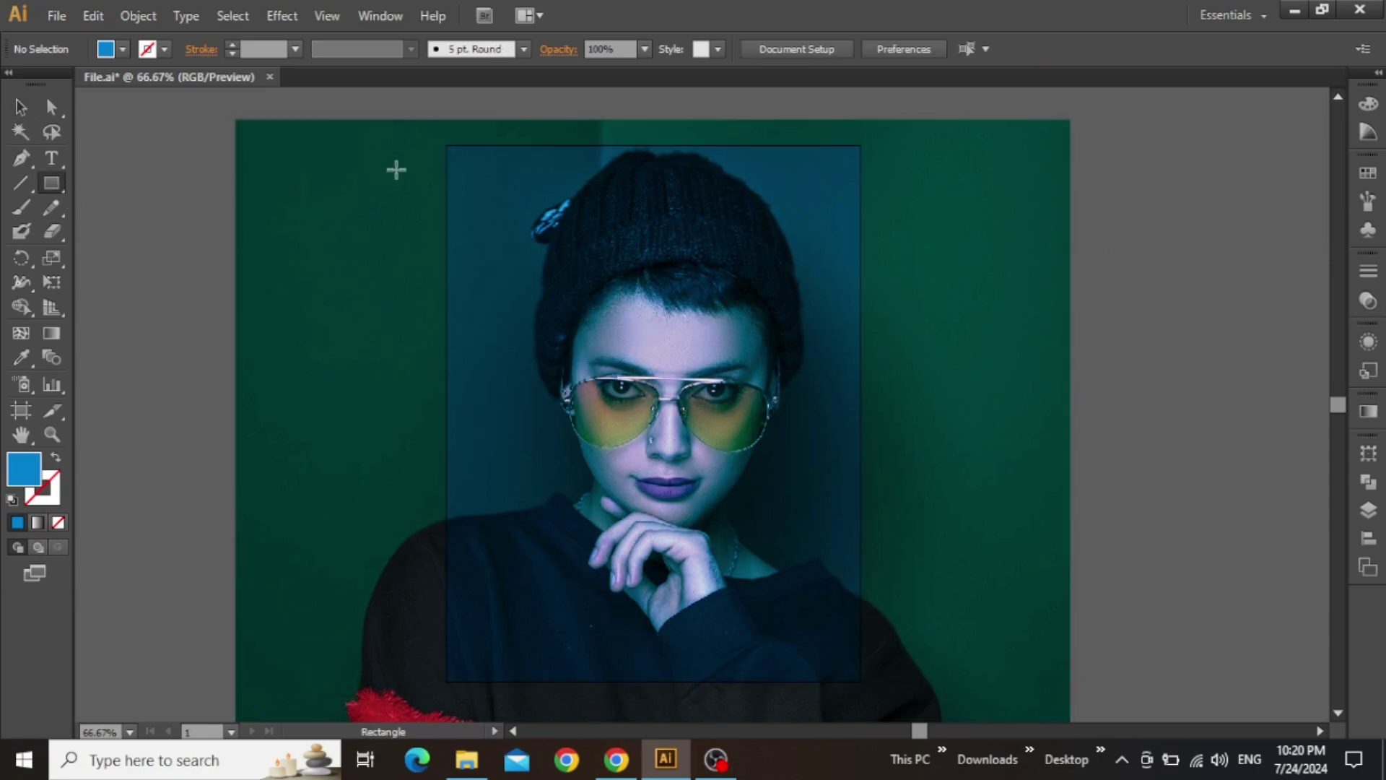
pyautogui.moveTo(445, 144); pyautogui.dragTo(860, 681)
pyautogui.press('v')
pyautogui.click(1360, 109)
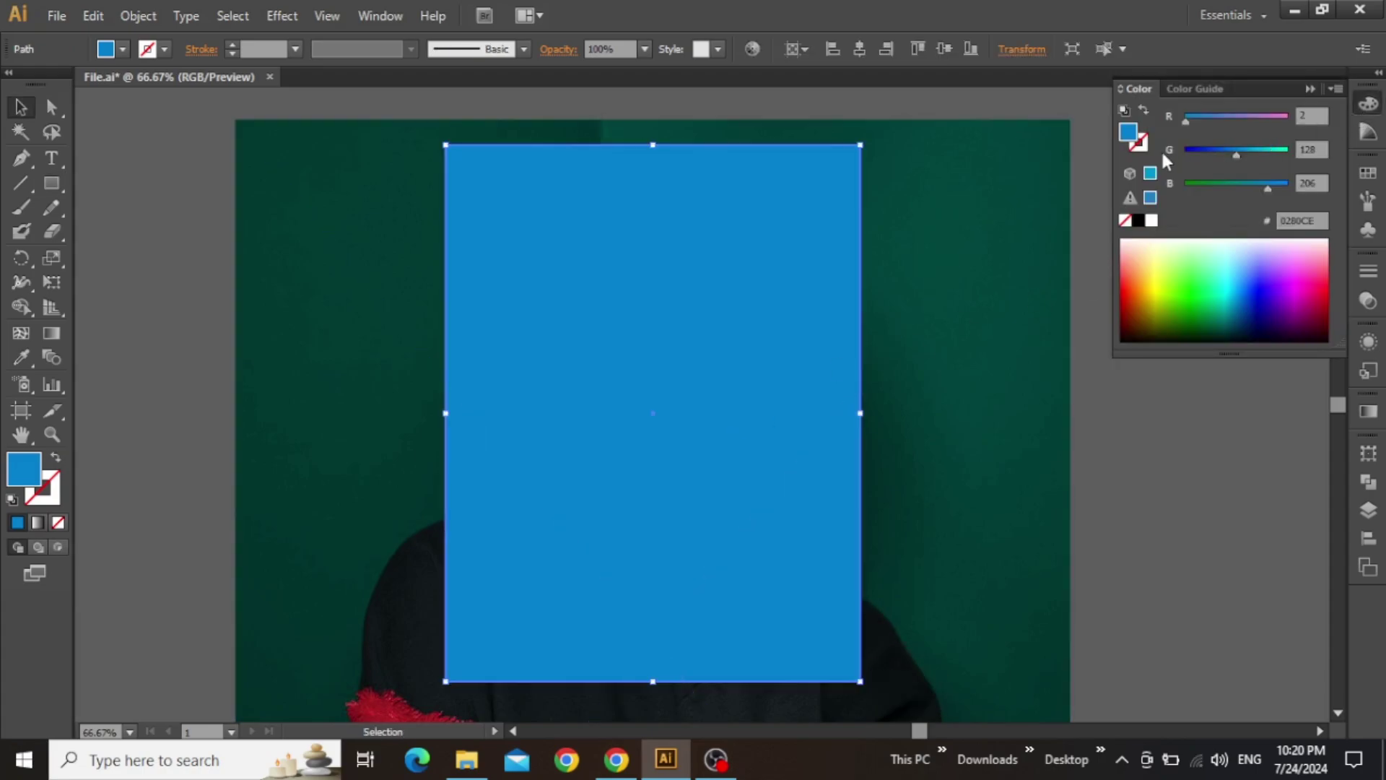
pyautogui.click(1151, 220)
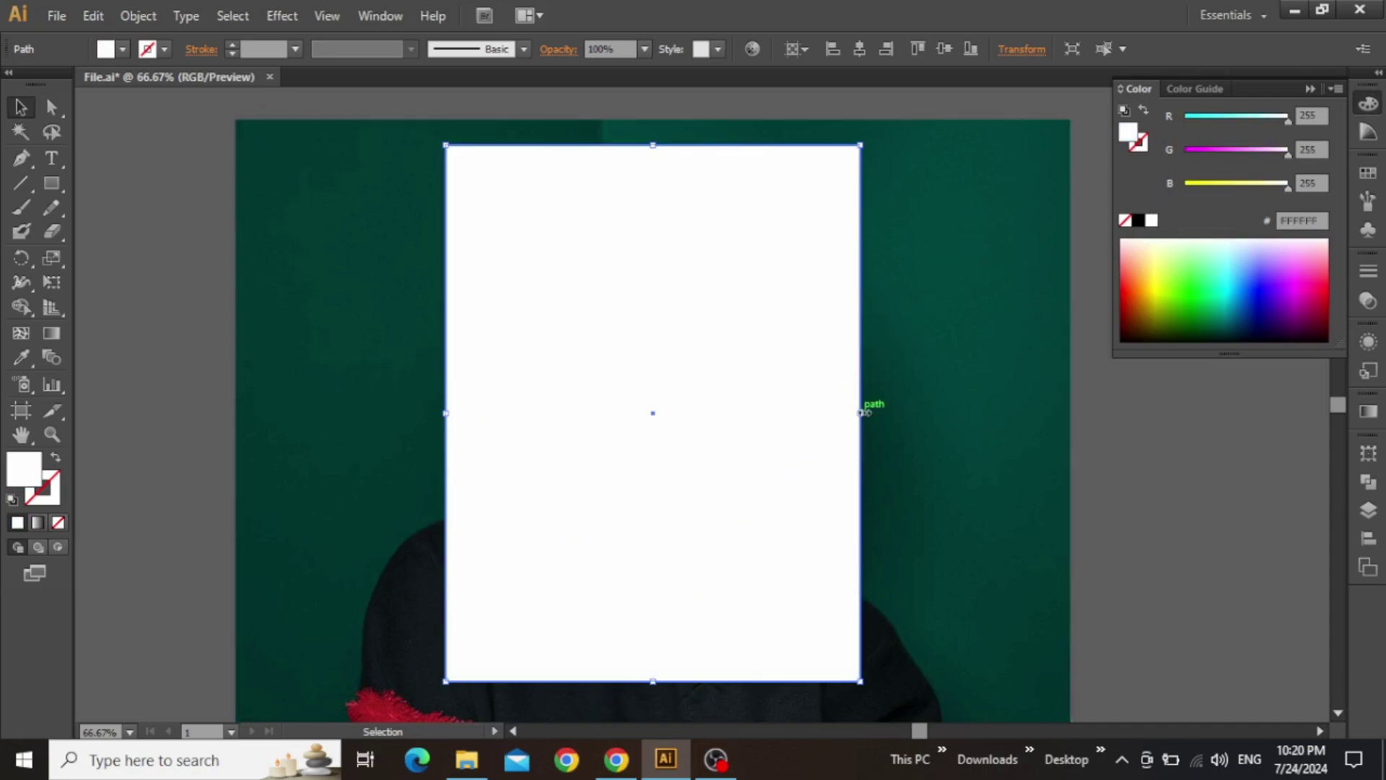
# Step: Narrow the white rectangle from its right edge so it covers only slightly more than the left half of the artboard
pyautogui.moveTo(861, 413); pyautogui.dragTo(682, 413)
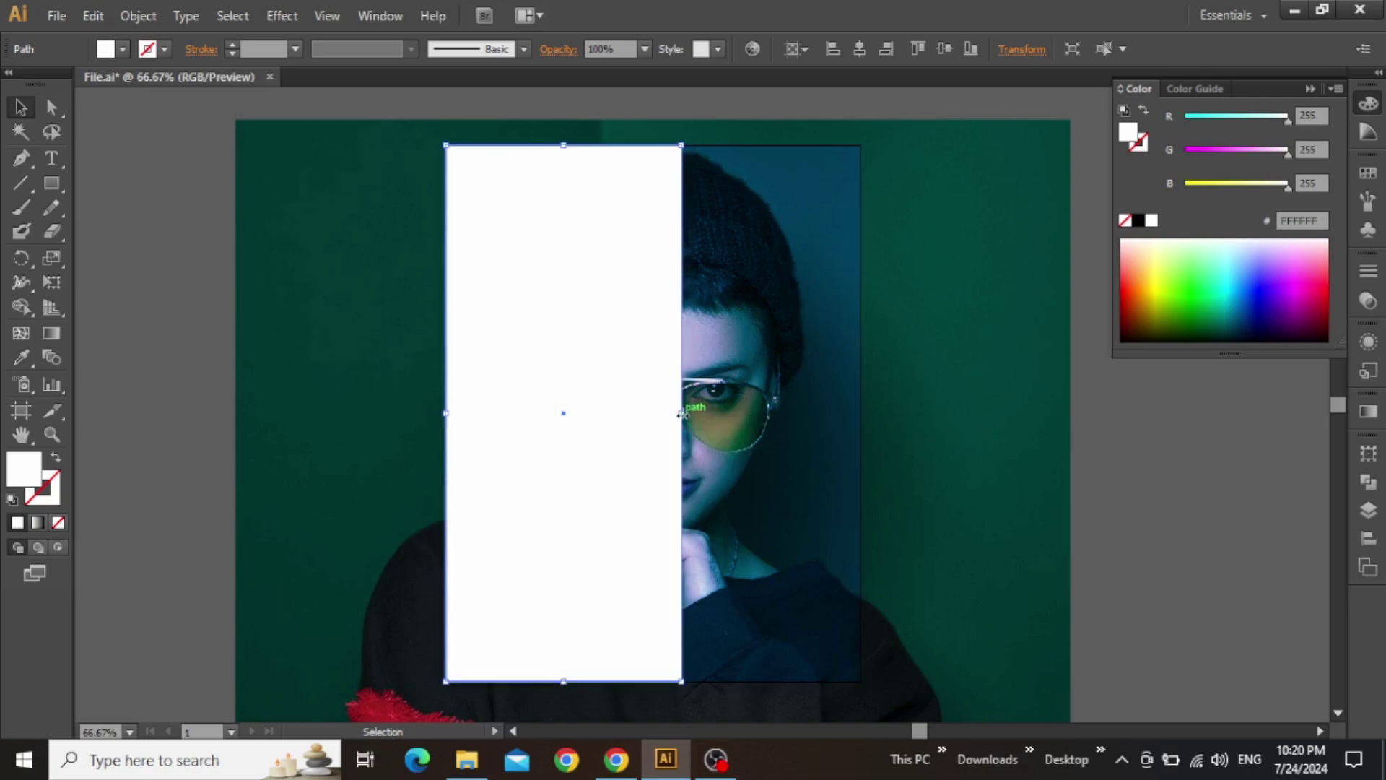
pyautogui.click(159, 364)
pyautogui.moveTo(485, 340); pyautogui.dragTo(405, 365)
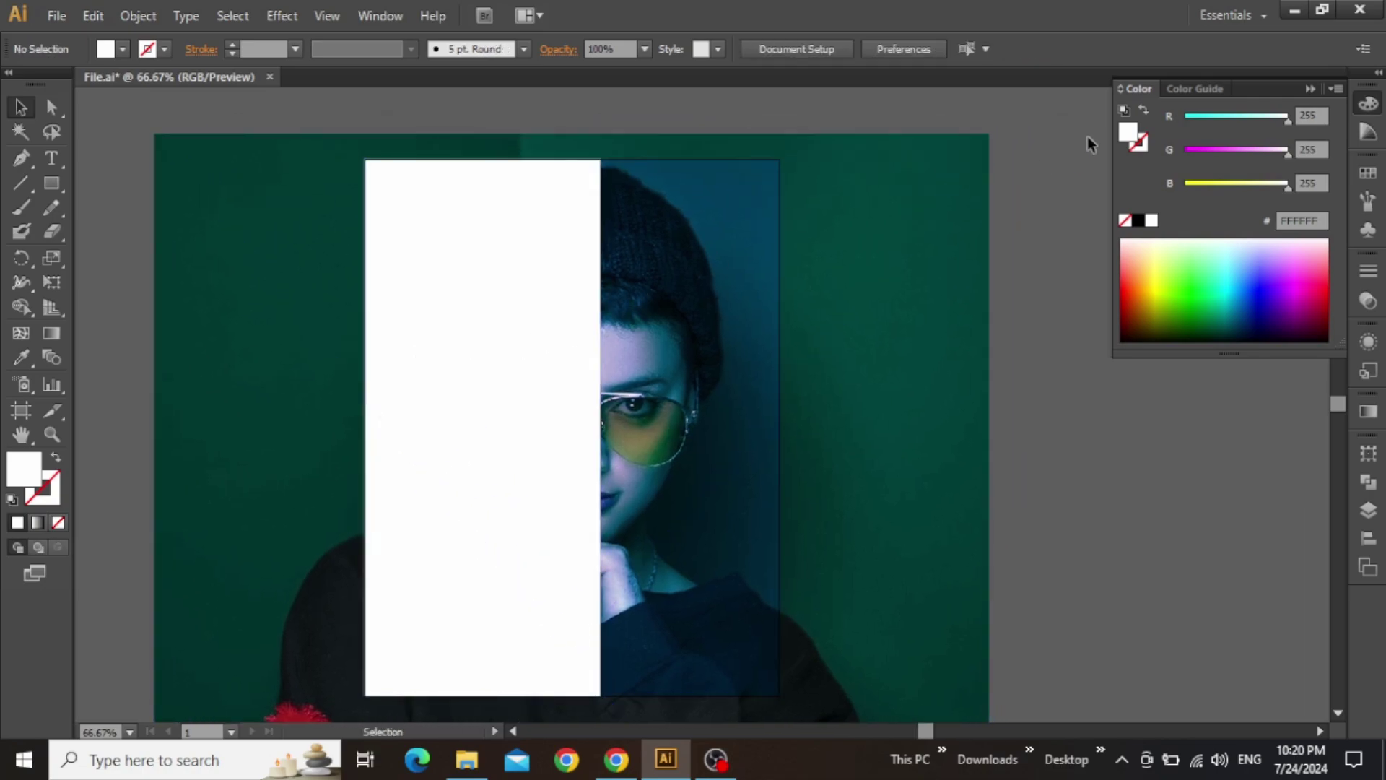
pyautogui.click(1308, 90)
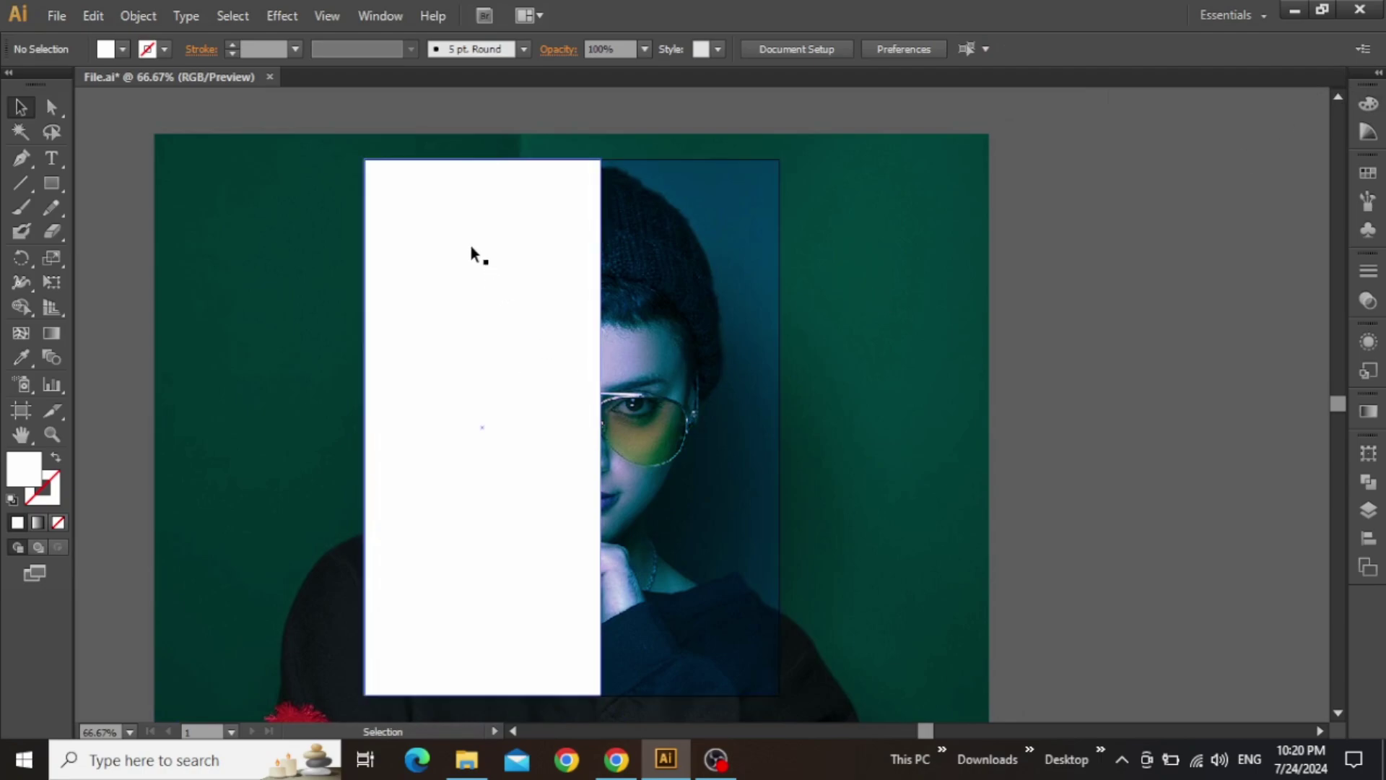
# Step: Add the three-line text "ALL GOOD VIBES" above the photo and set its font to Highman Trial Regular
pyautogui.hotkey('ctrl', '=')
pyautogui.hotkey('ctrl', '=')
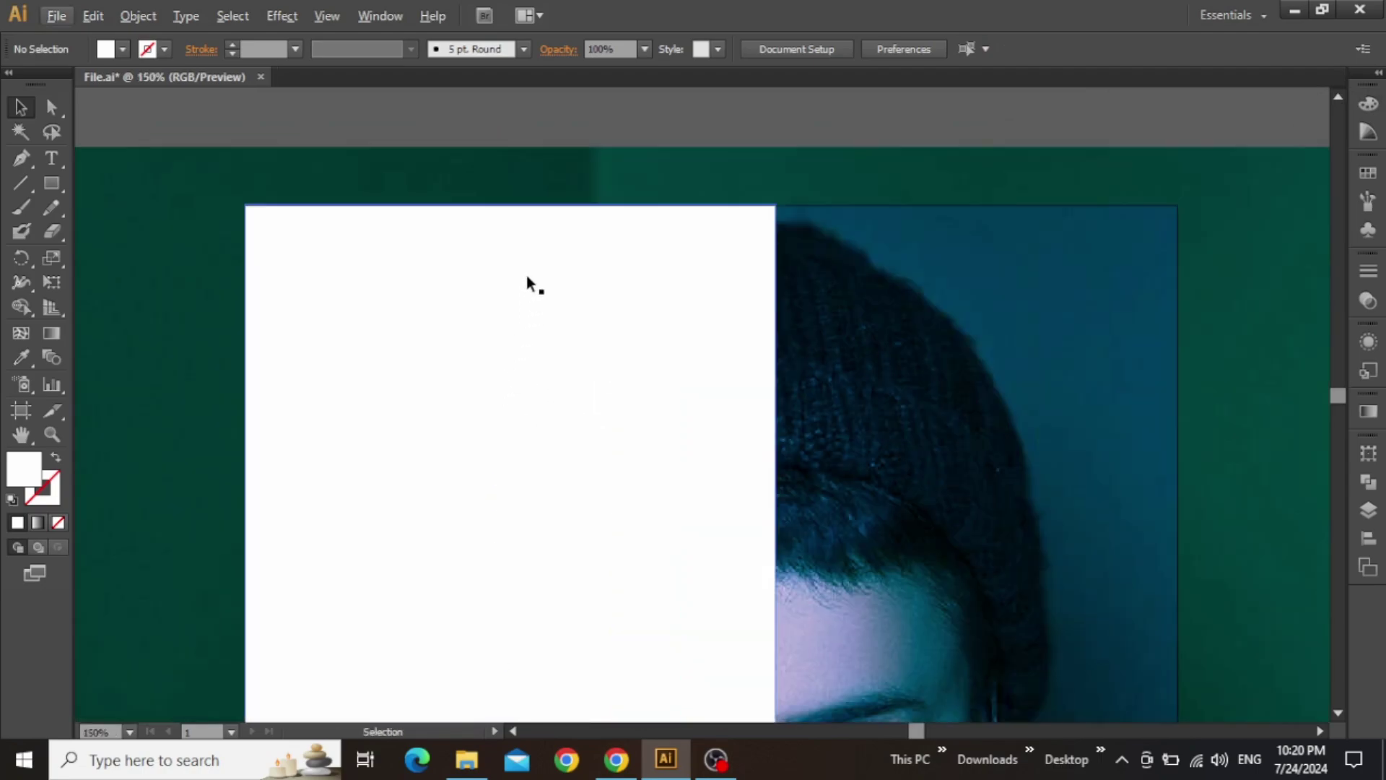
pyautogui.scroll(3, 509, 203)
pyautogui.press('t')
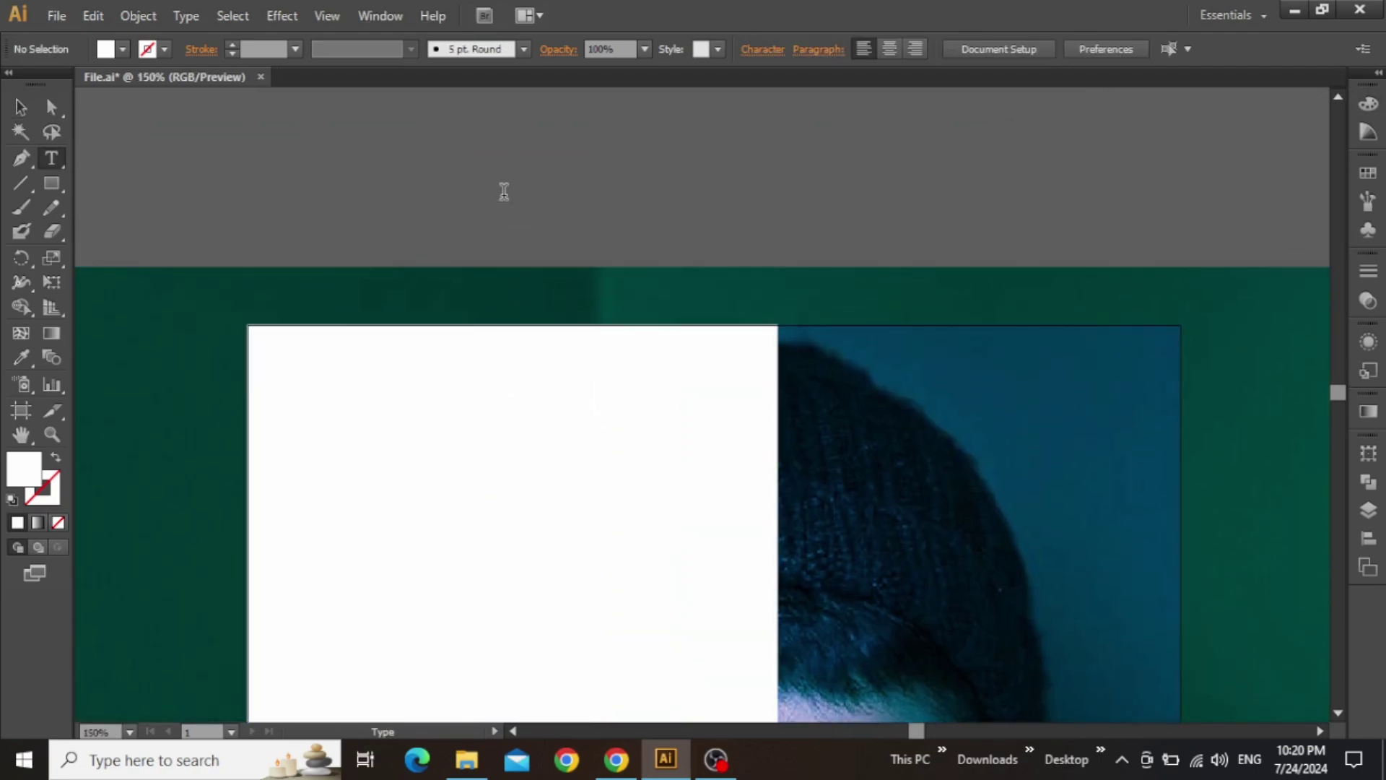
pyautogui.click(504, 192)
pyautogui.moveTo(565, 239); pyautogui.dragTo(596, 230)
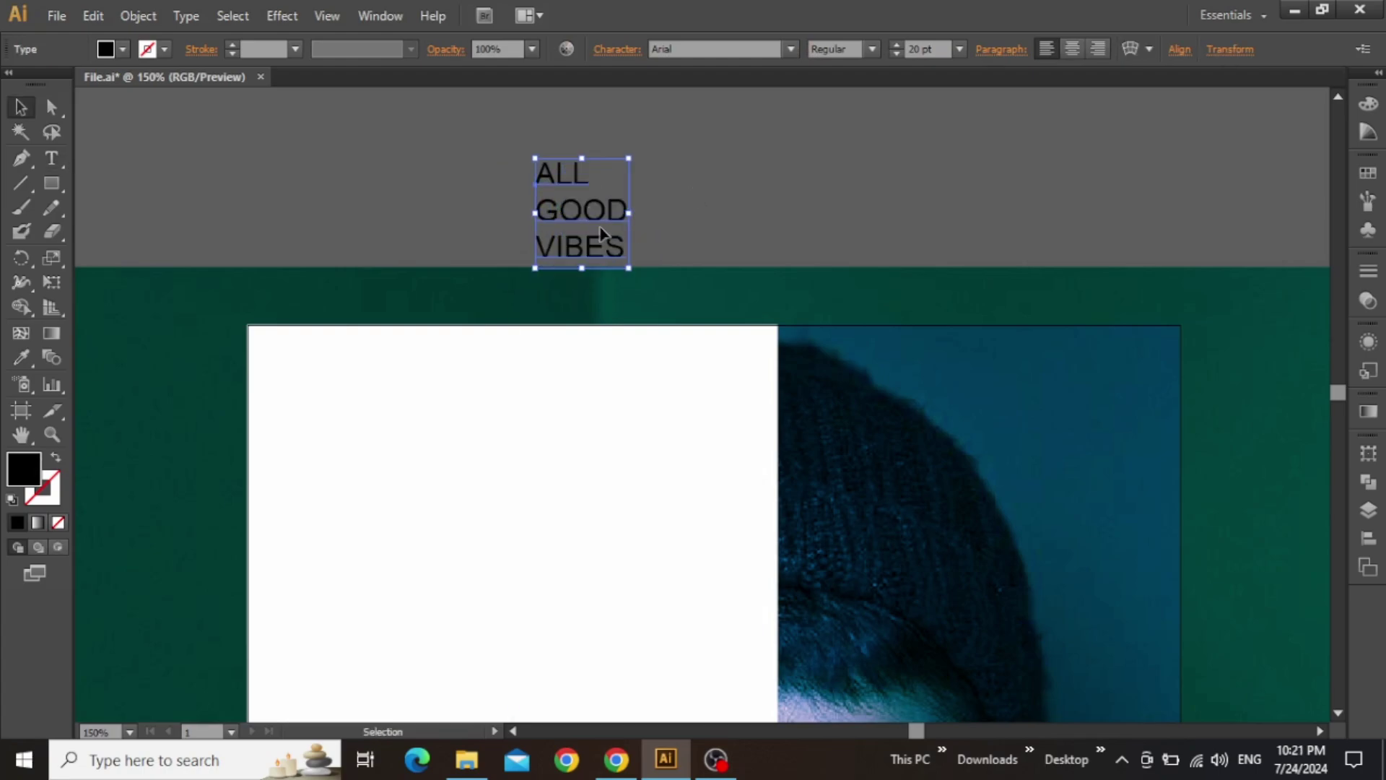
pyautogui.click(722, 49)
pyautogui.write('Highman Trial Regular')
pyautogui.press('Return')
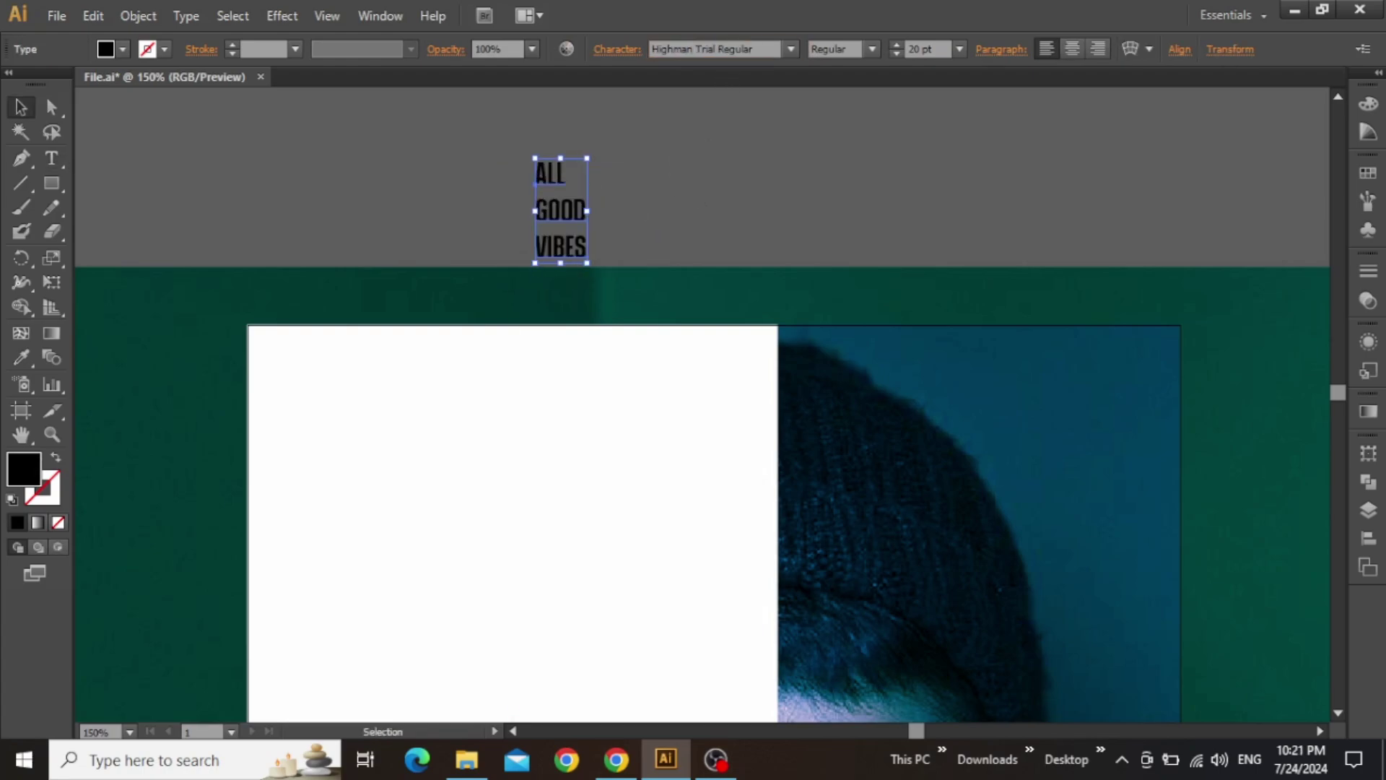
# Step: Right-align the "ALL GOOD VIBES" text and move it onto the white rectangle
pyautogui.click(754, 153)
pyautogui.moveTo(710, 153); pyautogui.dragTo(647, 178)
pyautogui.click(505, 235)
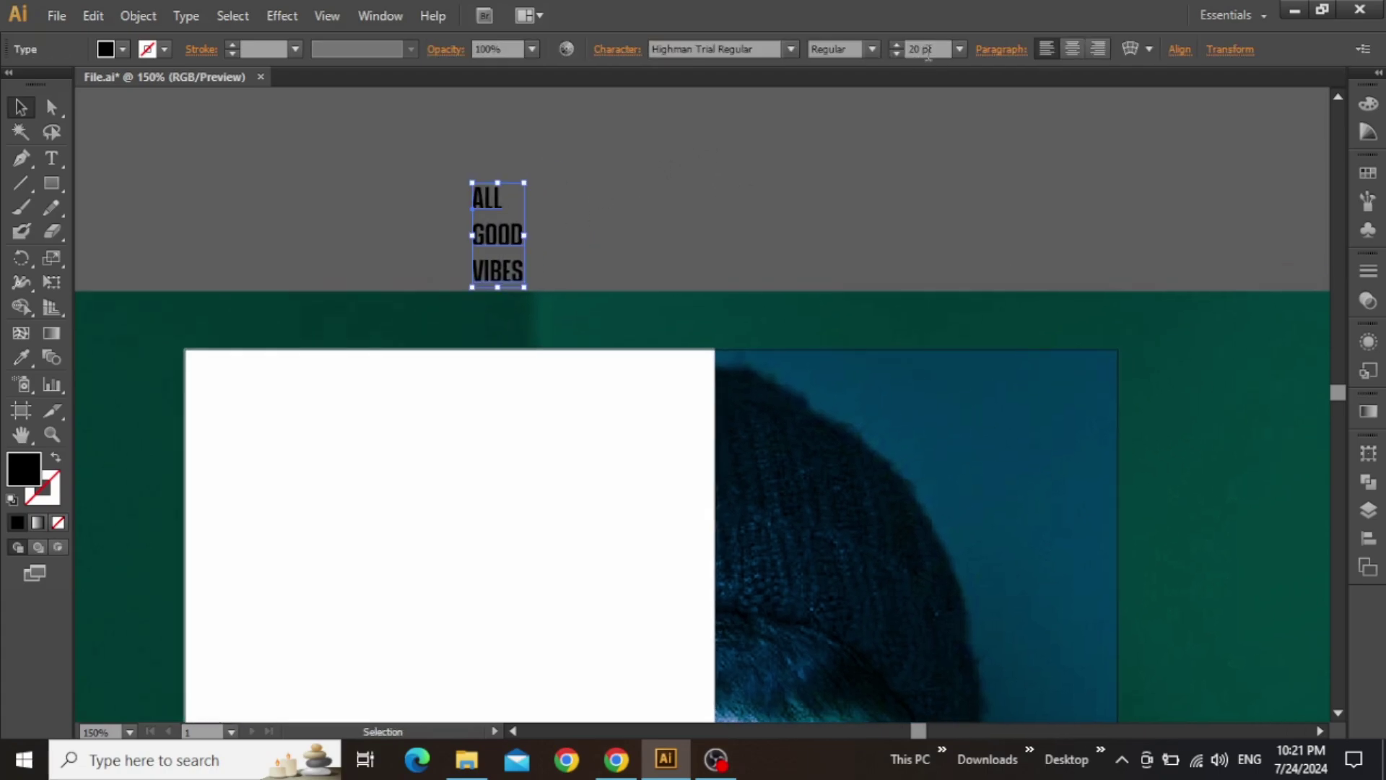
pyautogui.click(1091, 49)
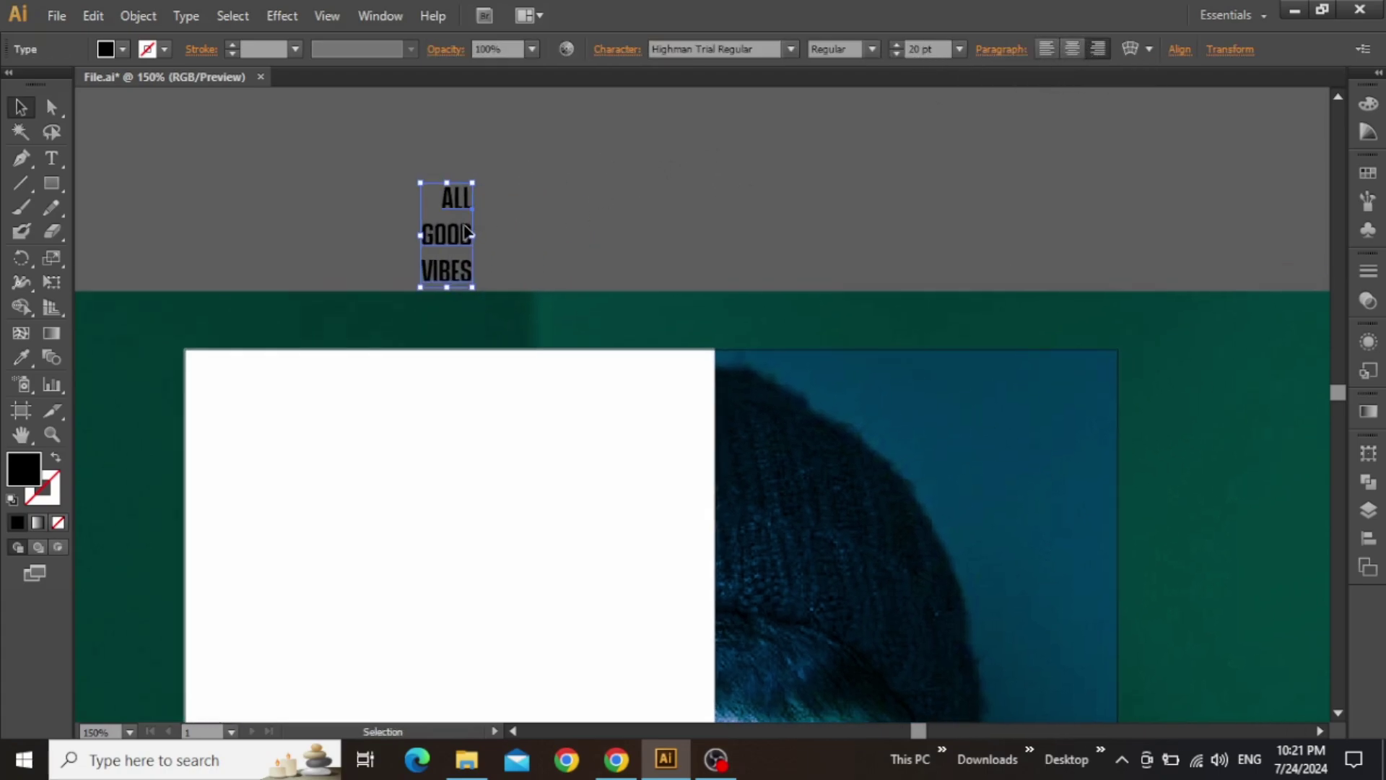
pyautogui.moveTo(454, 239); pyautogui.dragTo(550, 504)
# Step: Enlarge the "ALL GOOD VIBES" text to 164 pt and position it in the upper part of the white rectangle
pyautogui.scroll(-2, 551, 505)
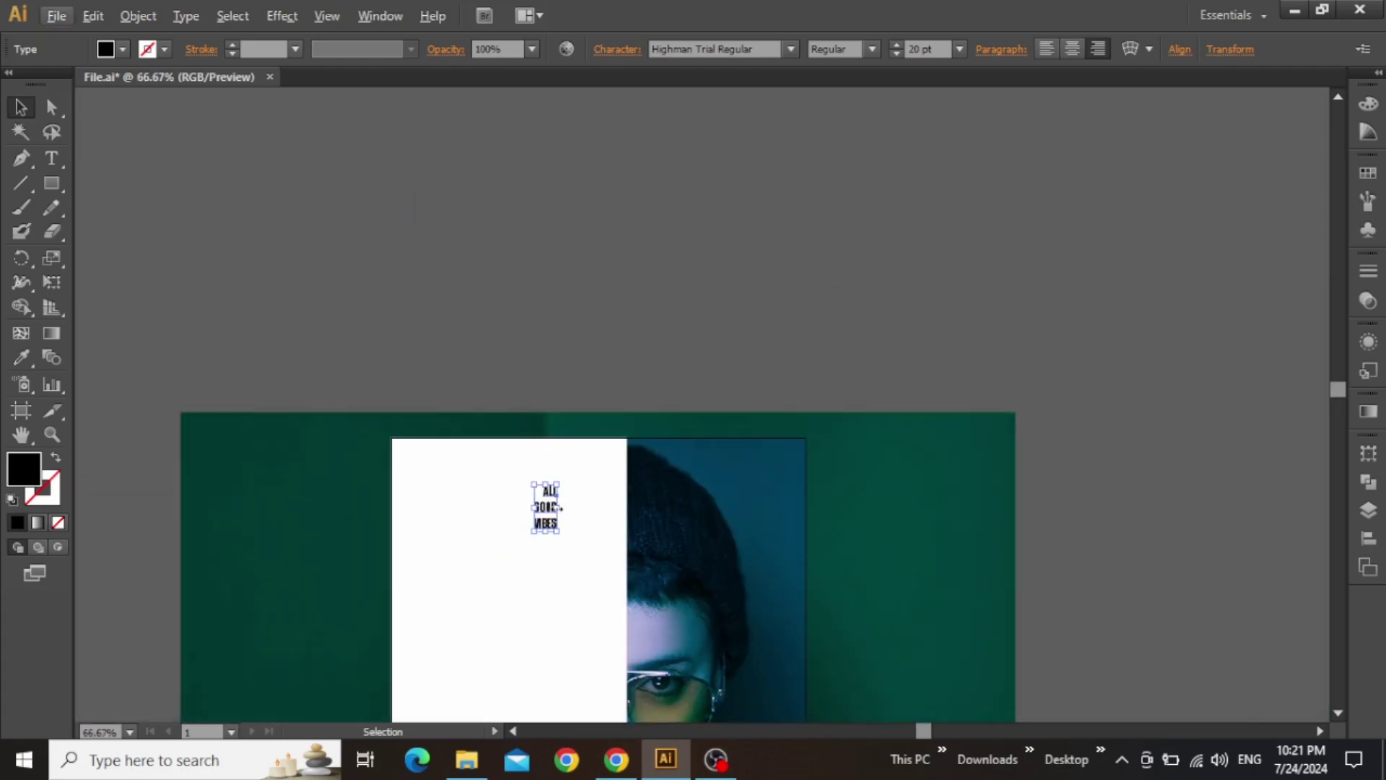
pyautogui.moveTo(635, 495); pyautogui.dragTo(677, 219)
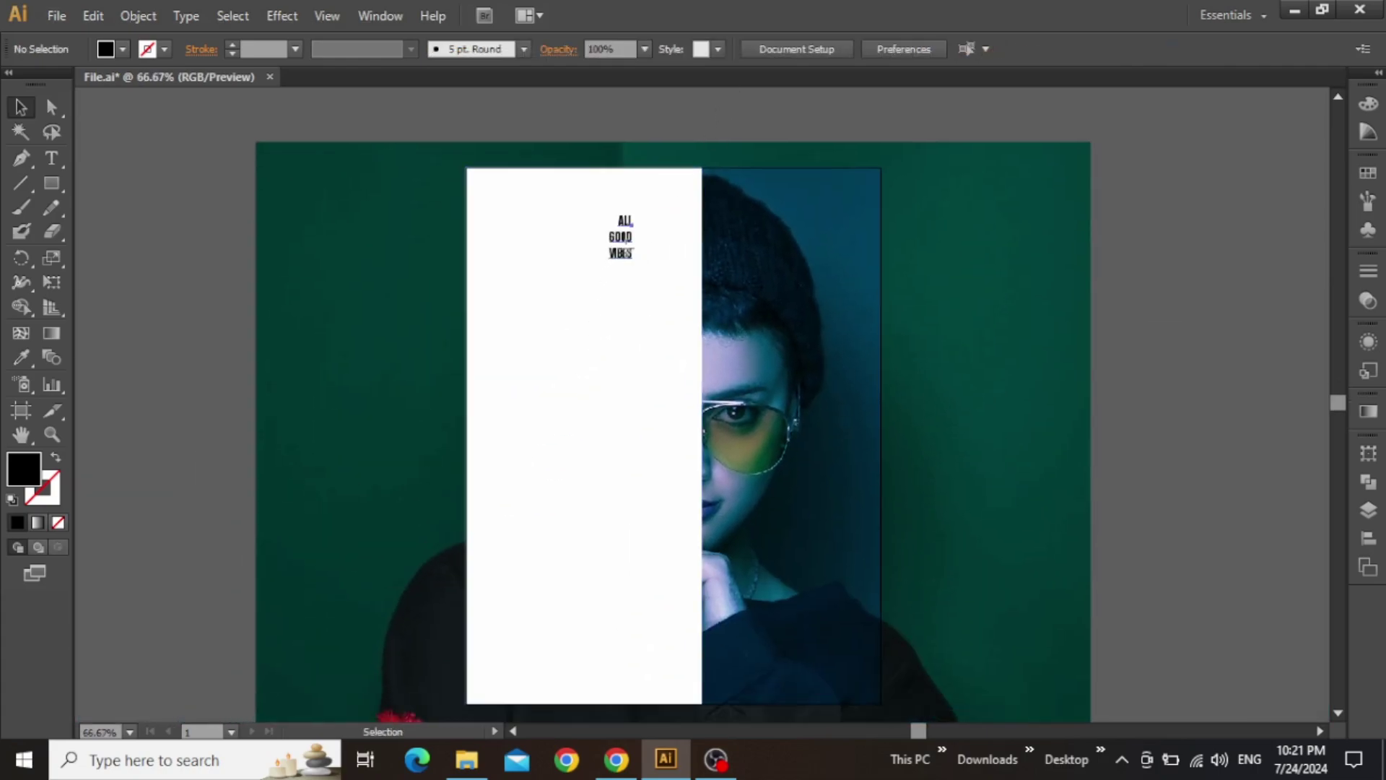
pyautogui.write('140')
pyautogui.press('Return')
pyautogui.moveTo(605, 297); pyautogui.dragTo(653, 369)
pyautogui.hotkey('shift', 'Up')
pyautogui.hotkey('shift', 'Up')
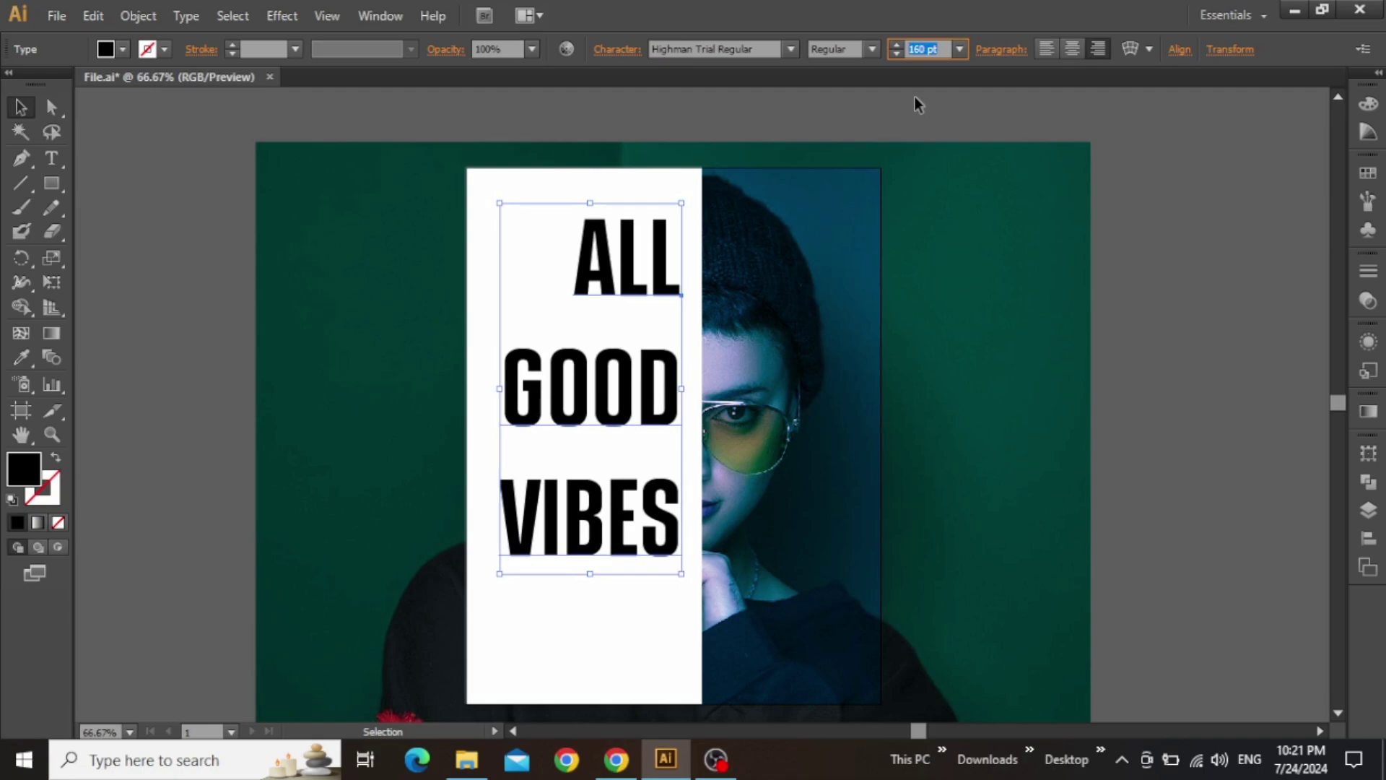
pyautogui.press('Up')
pyautogui.press('Up')
pyautogui.press('Up')
pyautogui.press('Up')
pyautogui.moveTo(661, 285); pyautogui.dragTo(660, 291)
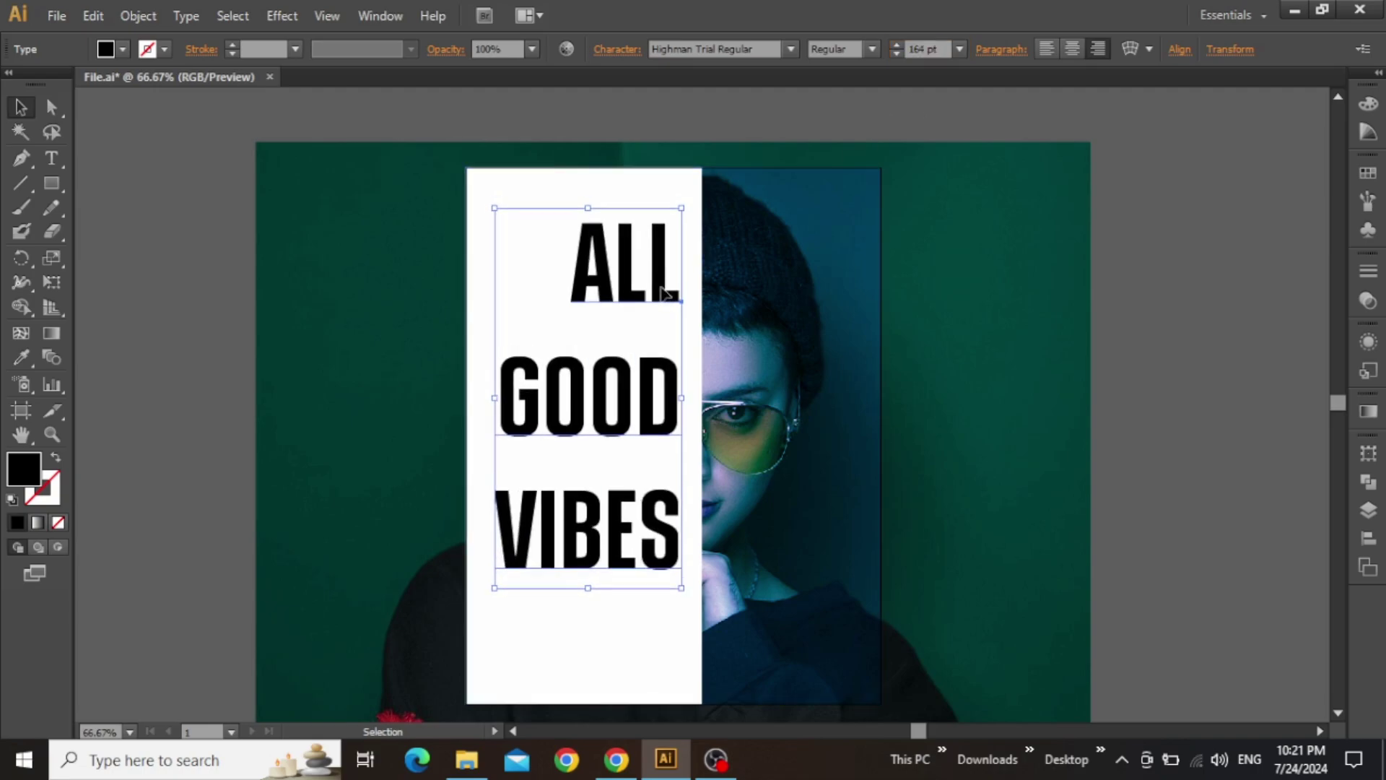
# Step: Tighten the text's leading to 130 pt
pyautogui.click(616, 50)
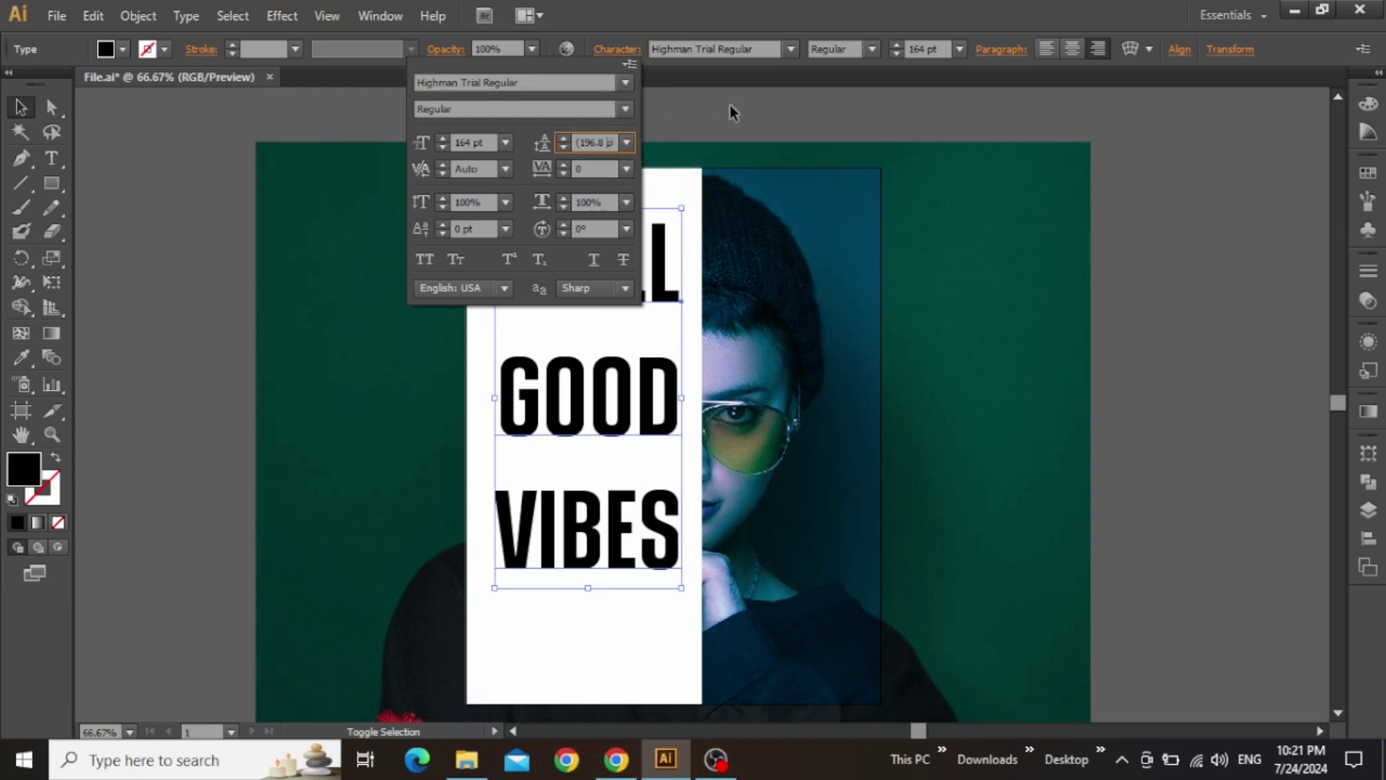
pyautogui.hotkey('shift', 'Down')
pyautogui.hotkey('shift', 'Down')
pyautogui.hotkey('shift', 'Down')
pyautogui.hotkey('shift', 'Down')
pyautogui.hotkey('shift', 'Down')
pyautogui.hotkey('shift', 'Down')
pyautogui.hotkey('shift', 'Down')
pyautogui.hotkey('shift', 'Down')
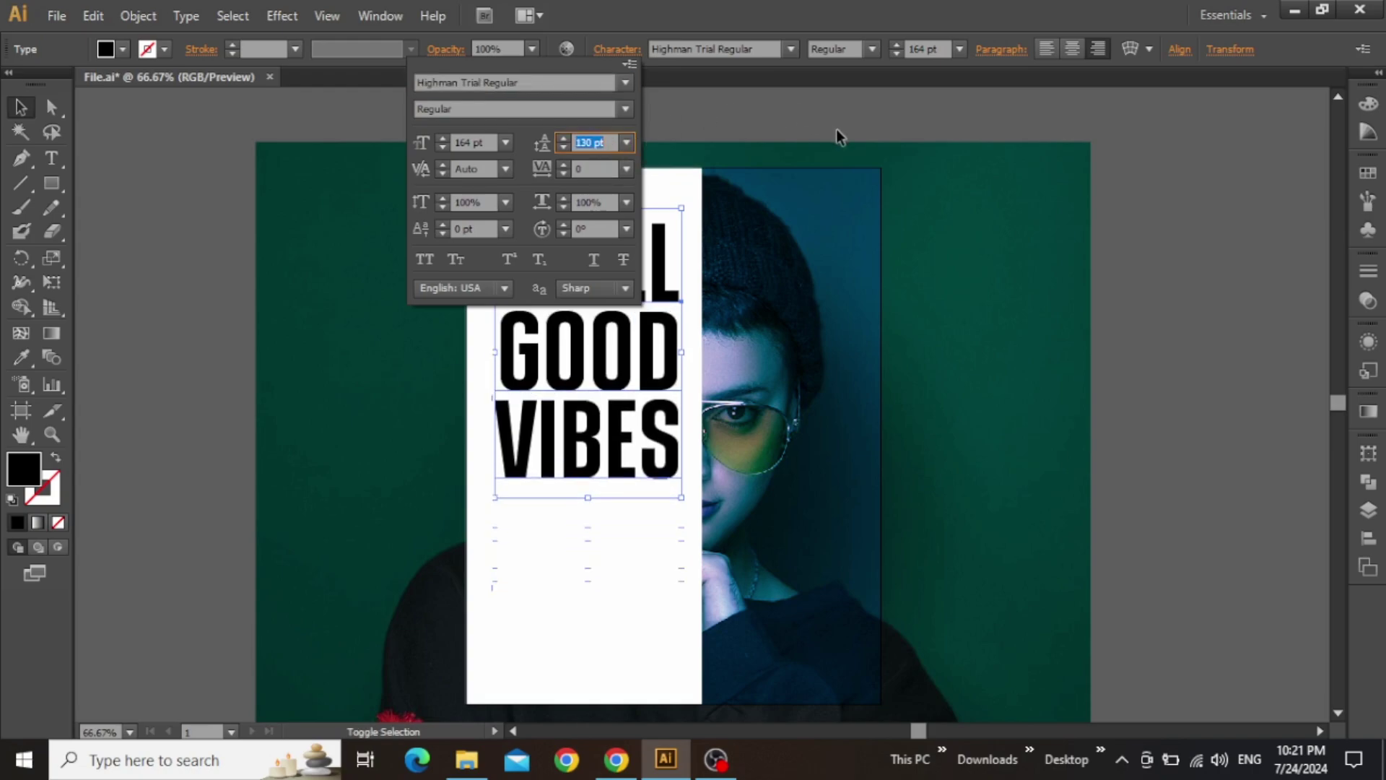
pyautogui.press('Escape')
pyautogui.click(695, 133)
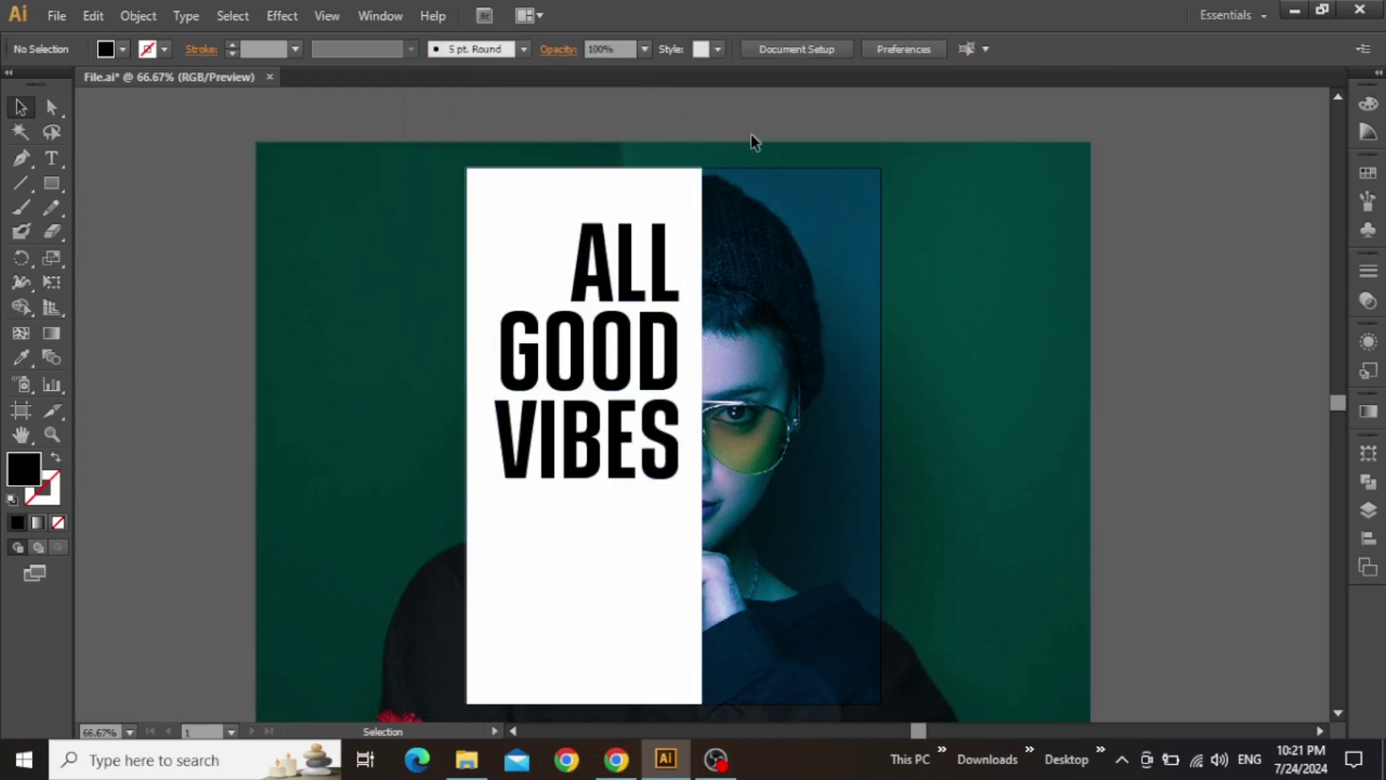
# Step: Nudge the "ALL GOOD VIBES" text down slightly and convert it to outlines
pyautogui.moveTo(751, 135); pyautogui.dragTo(736, 135)
pyautogui.click(648, 265)
pyautogui.moveTo(648, 271); pyautogui.dragTo(648, 274)
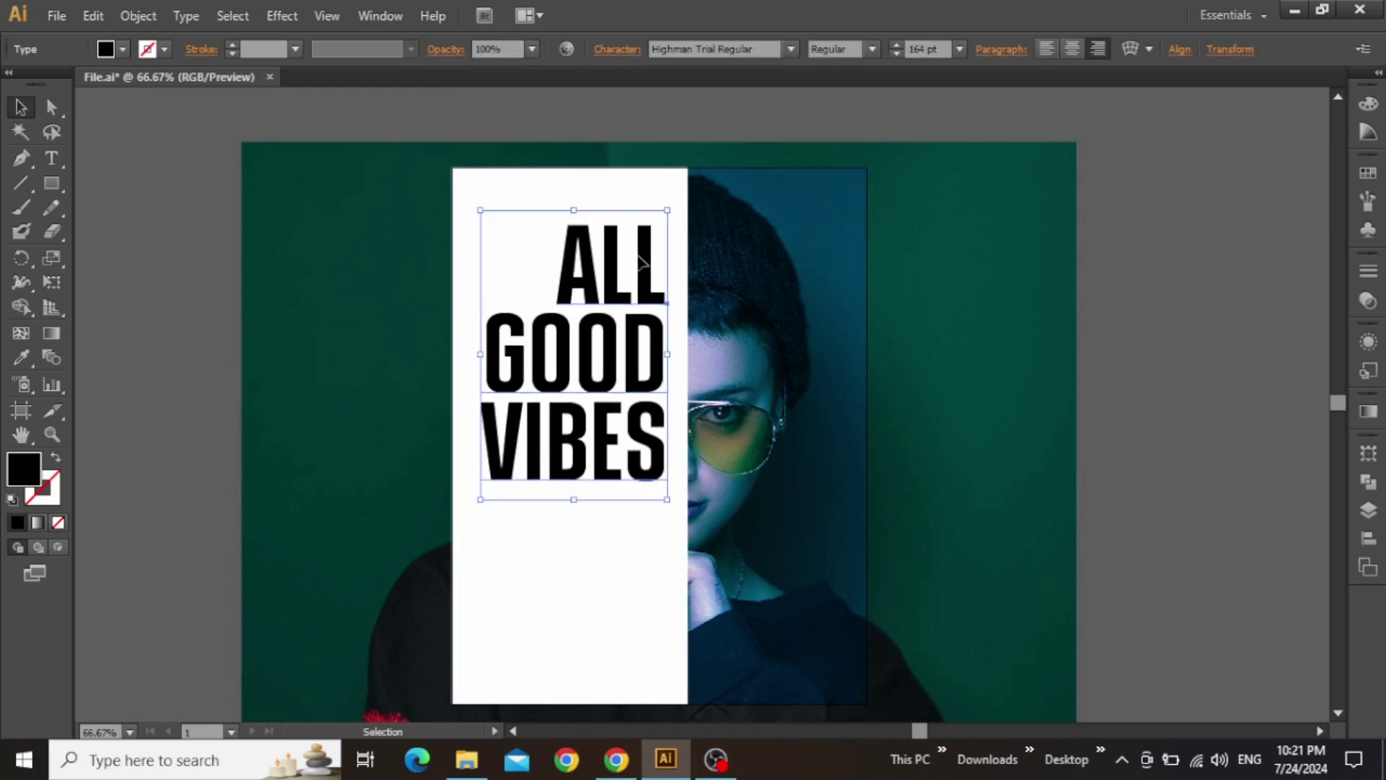
pyautogui.rightClick(644, 259)
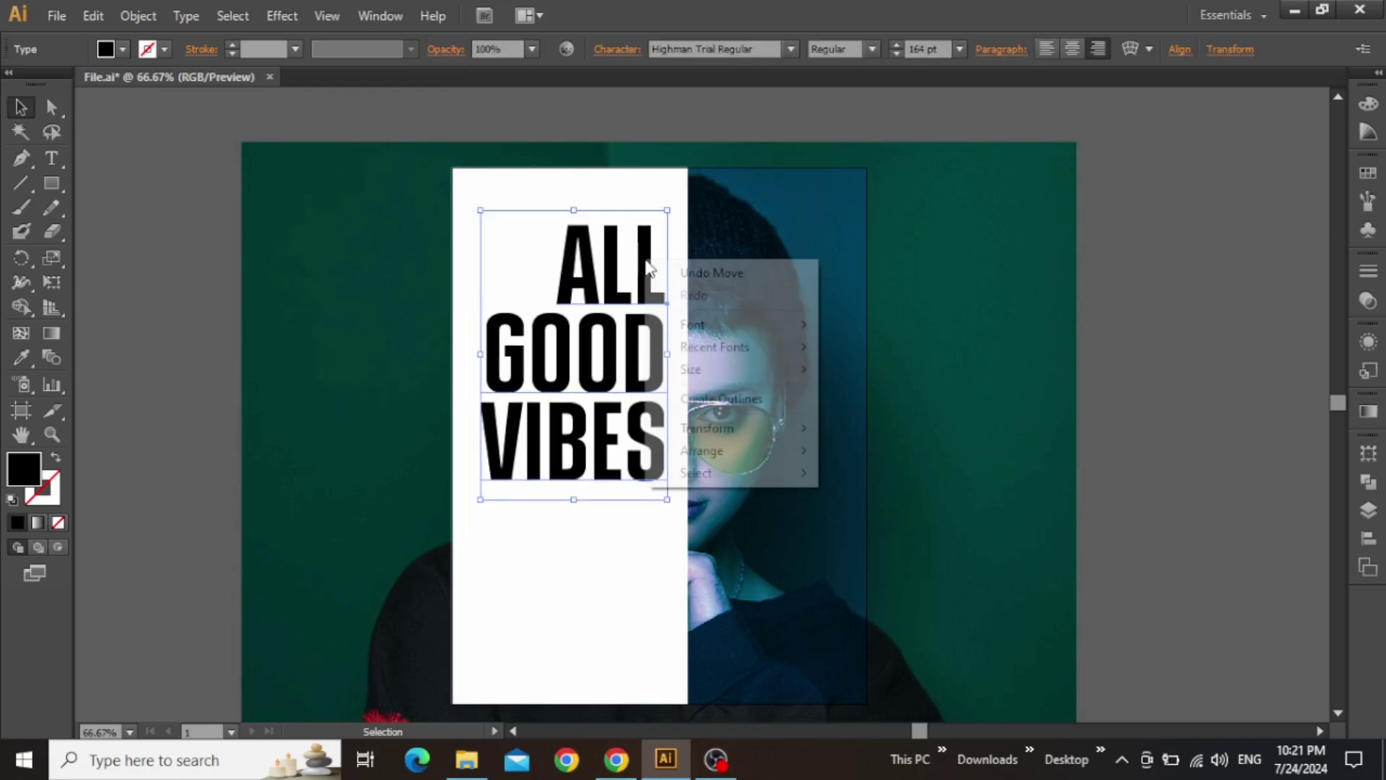
pyautogui.click(704, 398)
pyautogui.click(214, 408)
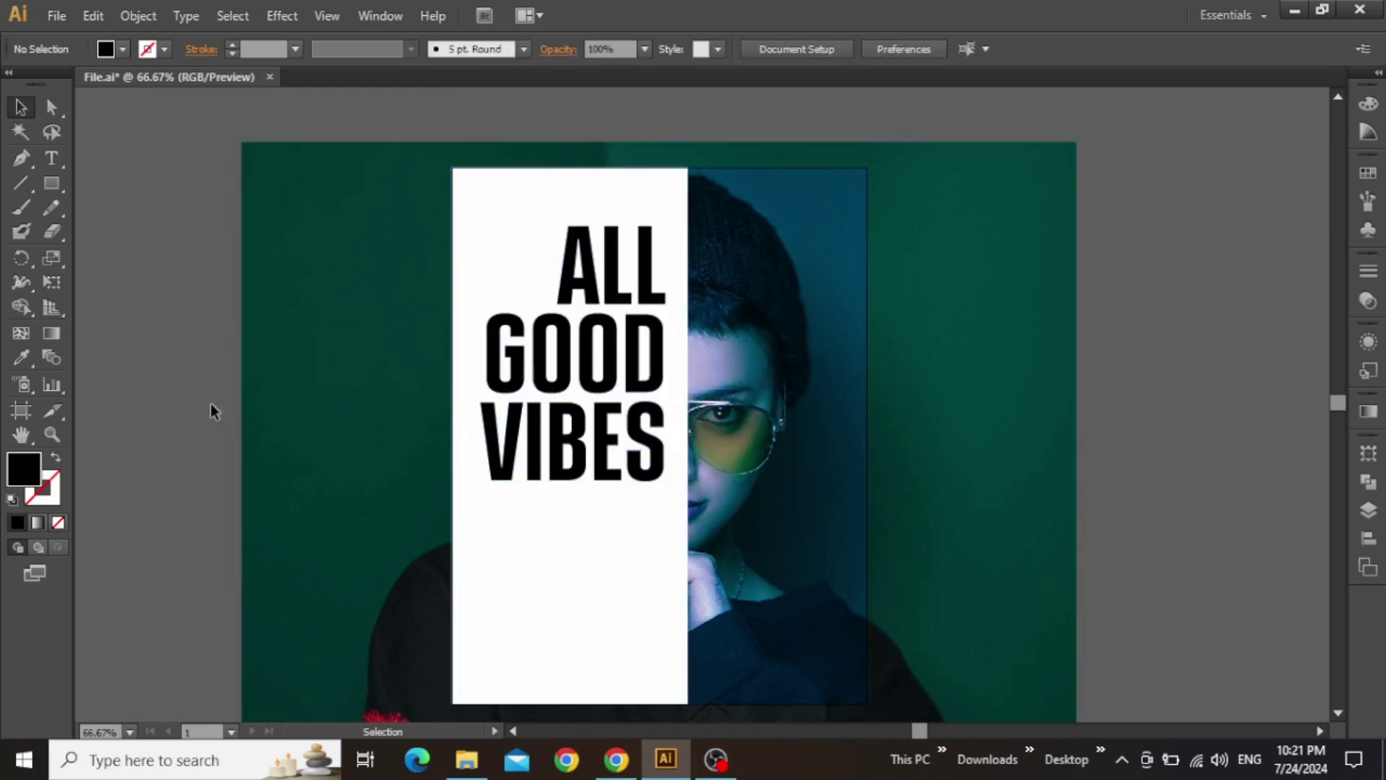
# Step: Cut the outlined "ALL GOOD VIBES" text out of the white rectangle with Pathfinder's Minus Front
pyautogui.moveTo(214, 409); pyautogui.dragTo(266, 353)
pyautogui.click(659, 284)
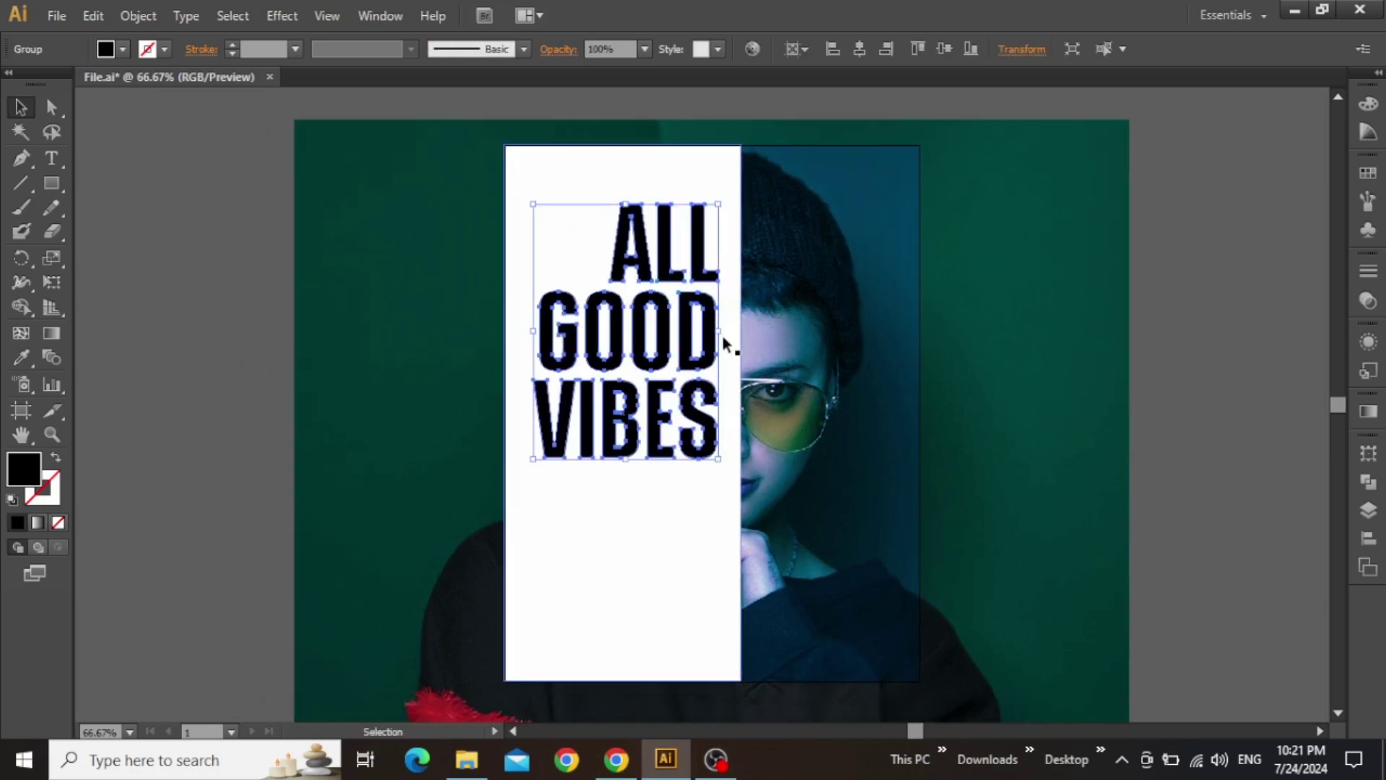
pyautogui.keyDown('shift'); pyautogui.click(644, 486); pyautogui.keyUp('shift')
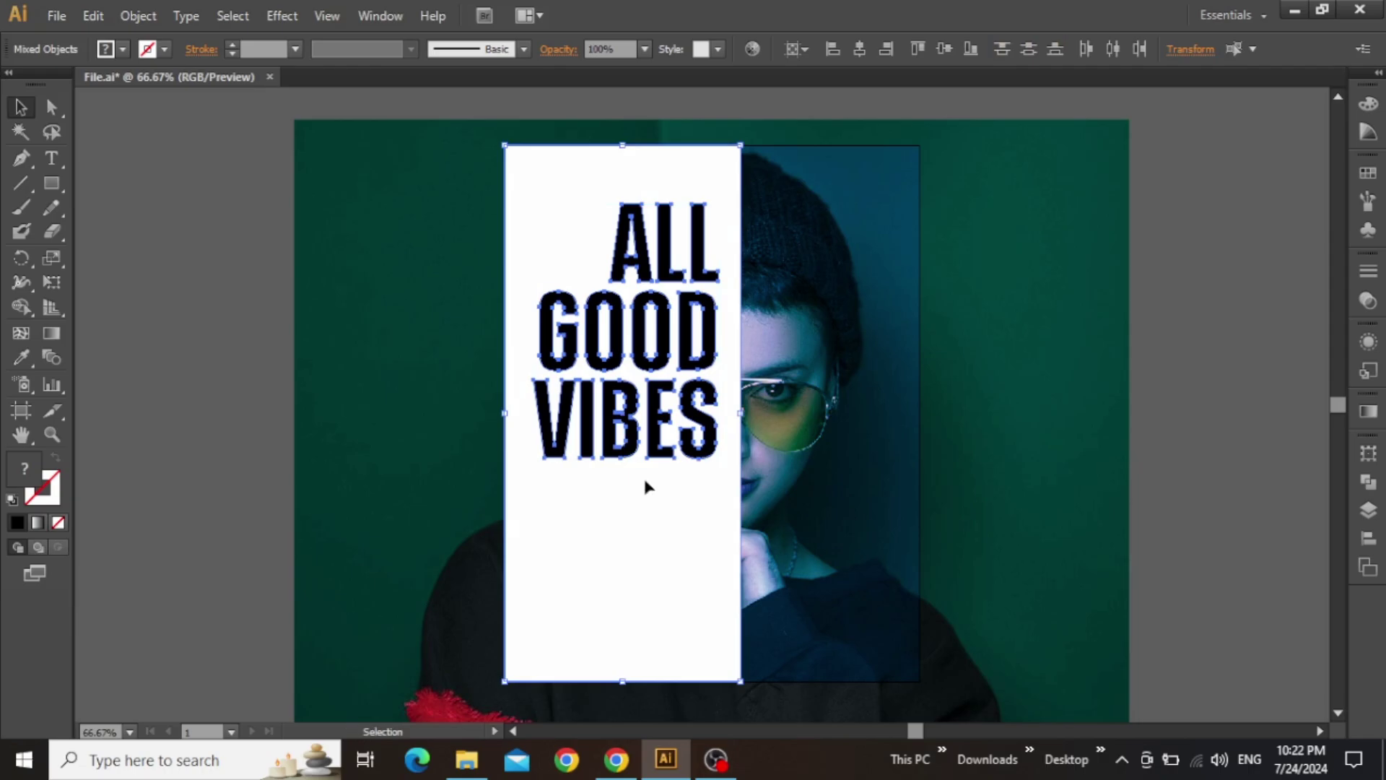
pyautogui.click(381, 15)
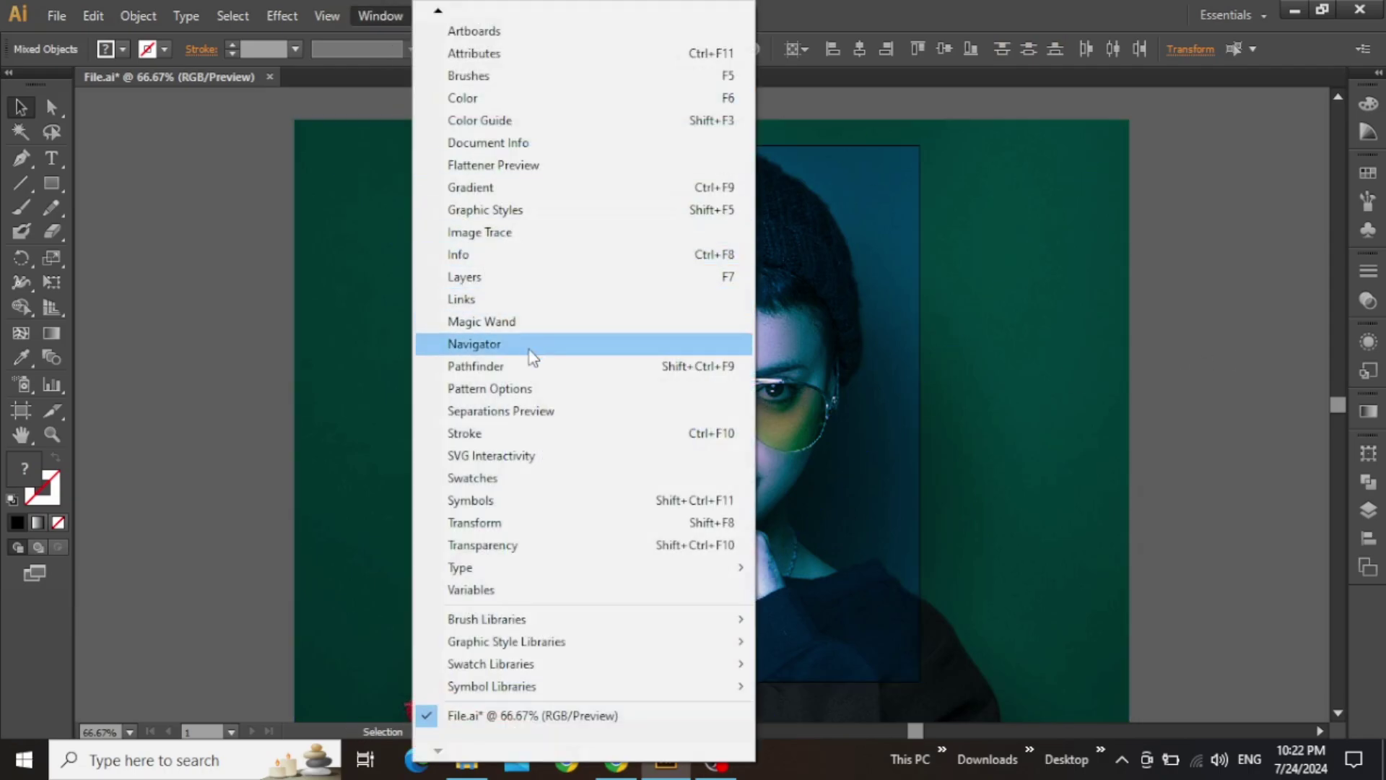
pyautogui.click(504, 370)
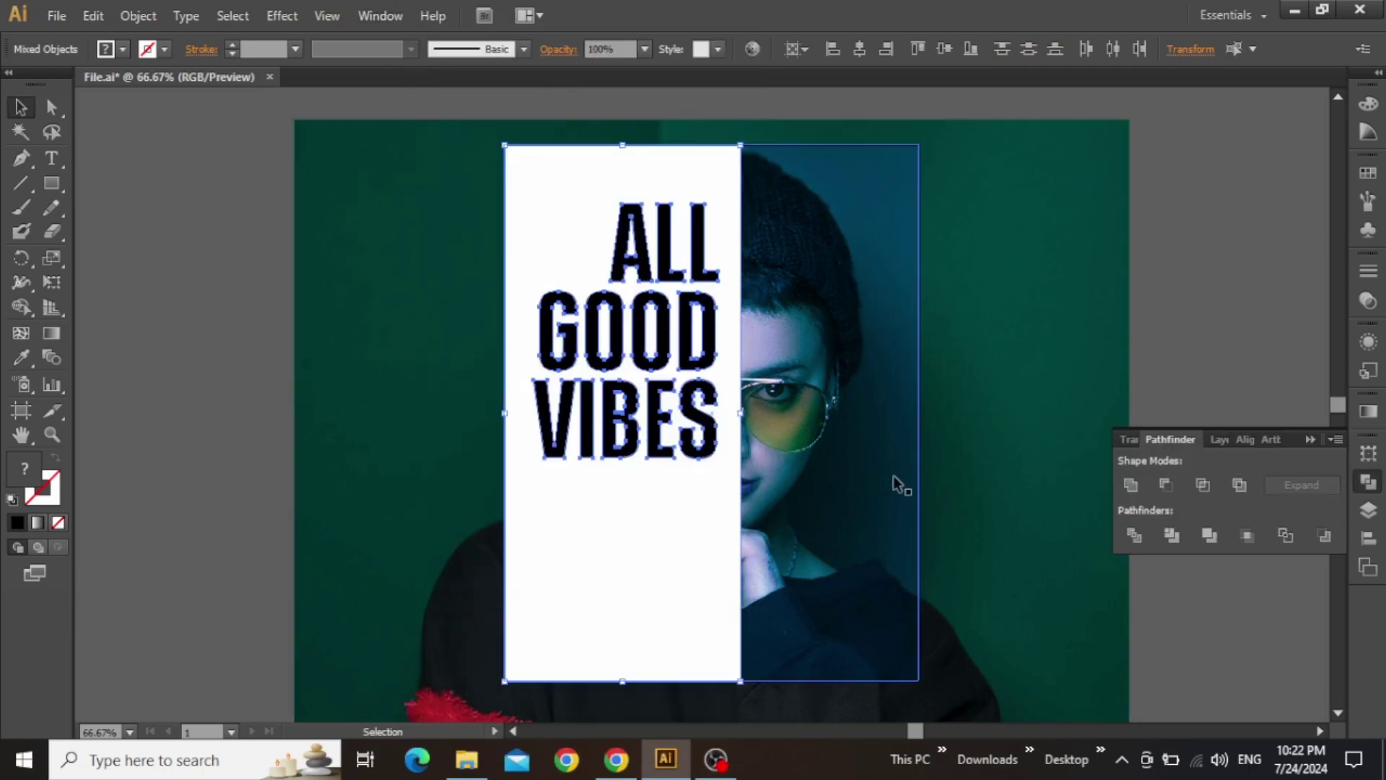
pyautogui.click(1167, 487)
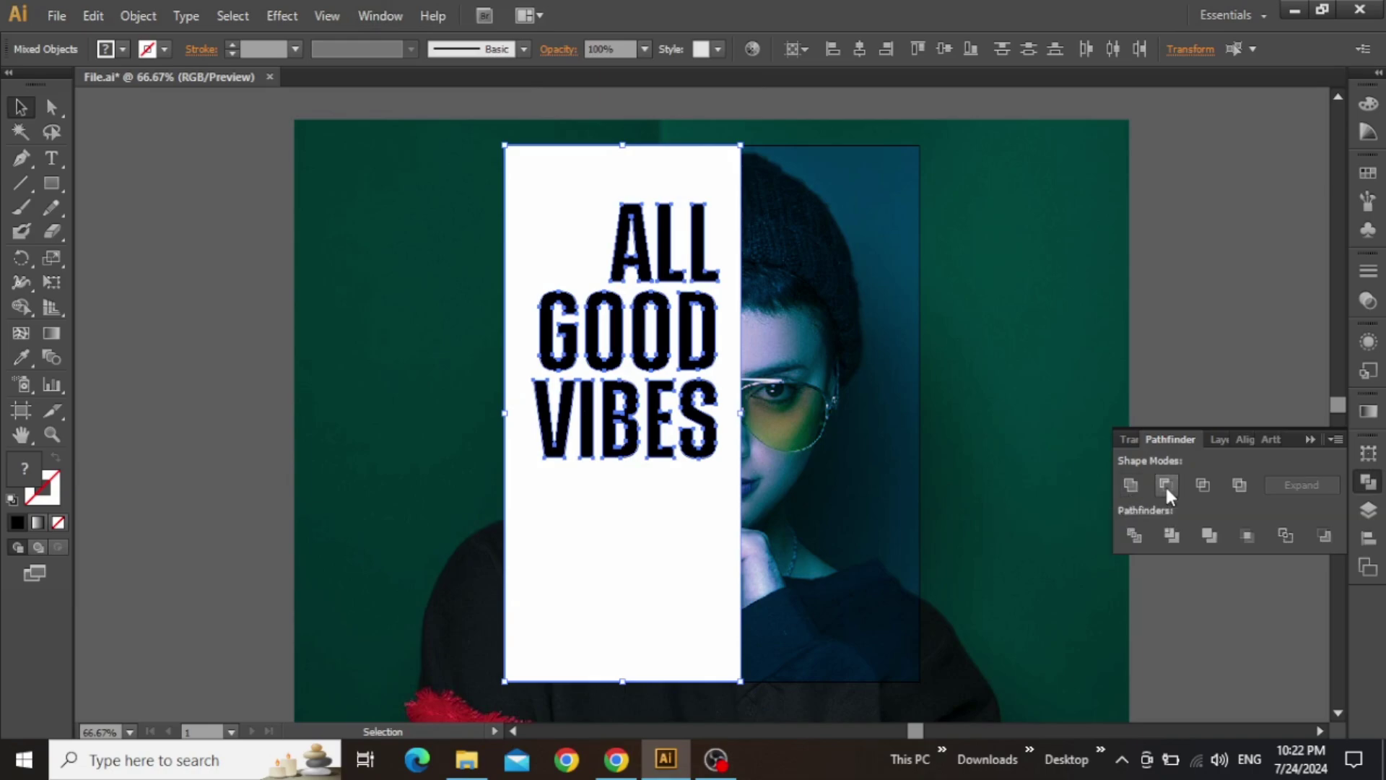
pyautogui.click(1309, 437)
pyautogui.click(1250, 386)
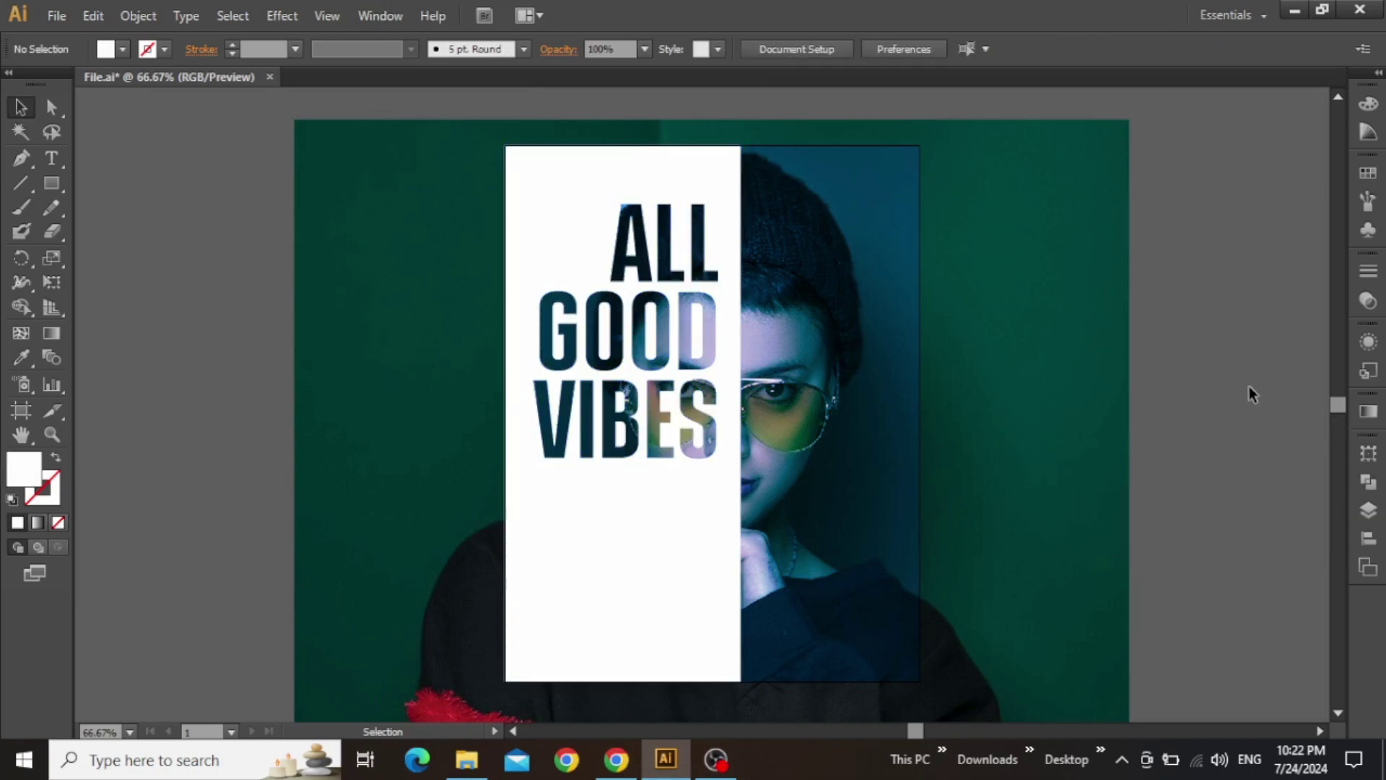
pyautogui.click(640, 372)
pyautogui.click(1192, 301)
# Step: Draw a thin horizontal bar below "VIBES", right-aligned with the lettering, and fill it with black
pyautogui.scroll(2, 632, 464)
pyautogui.scroll(1, 616, 484)
pyautogui.moveTo(615, 484); pyautogui.dragTo(674, 449)
pyautogui.click(506, 455)
pyautogui.press('m')
pyautogui.moveTo(317, 449); pyautogui.dragTo(913, 459)
pyautogui.press('v')
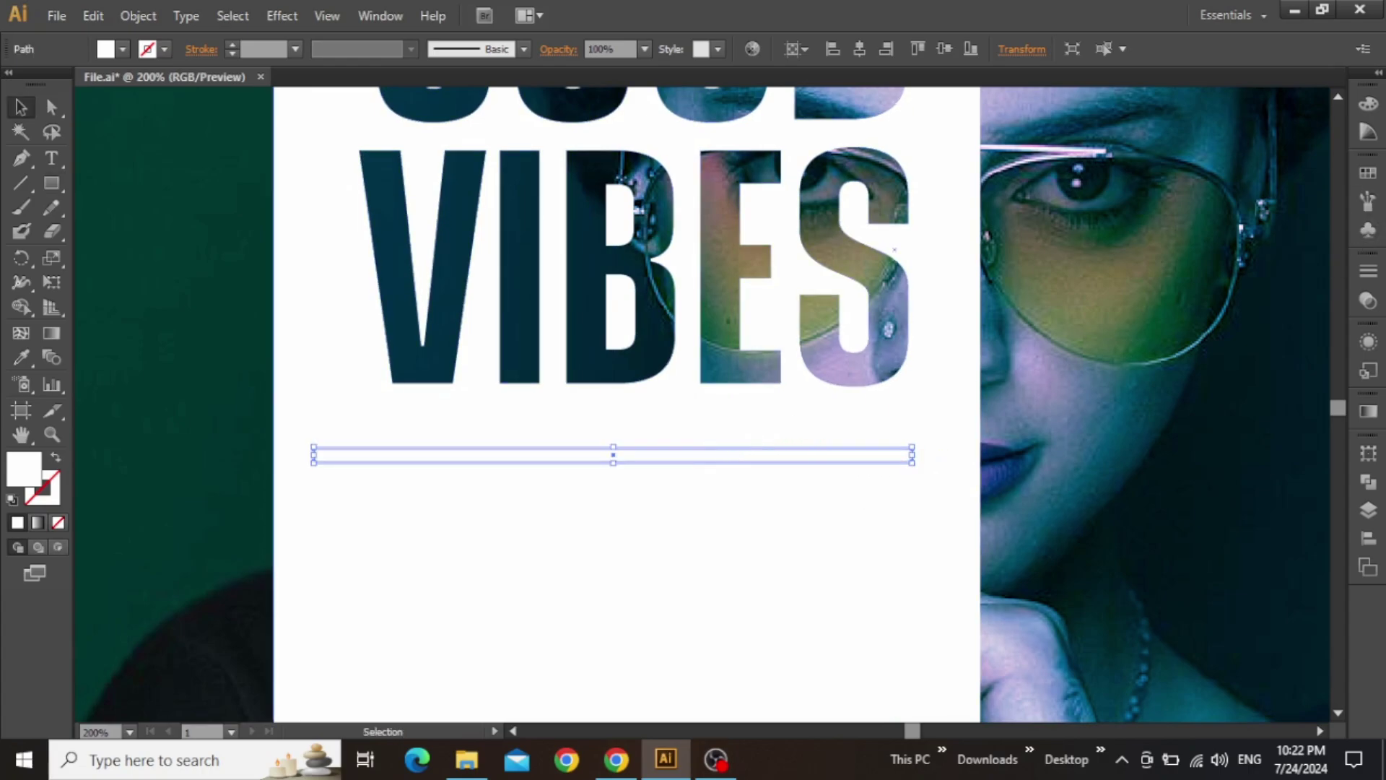
pyautogui.click(1377, 114)
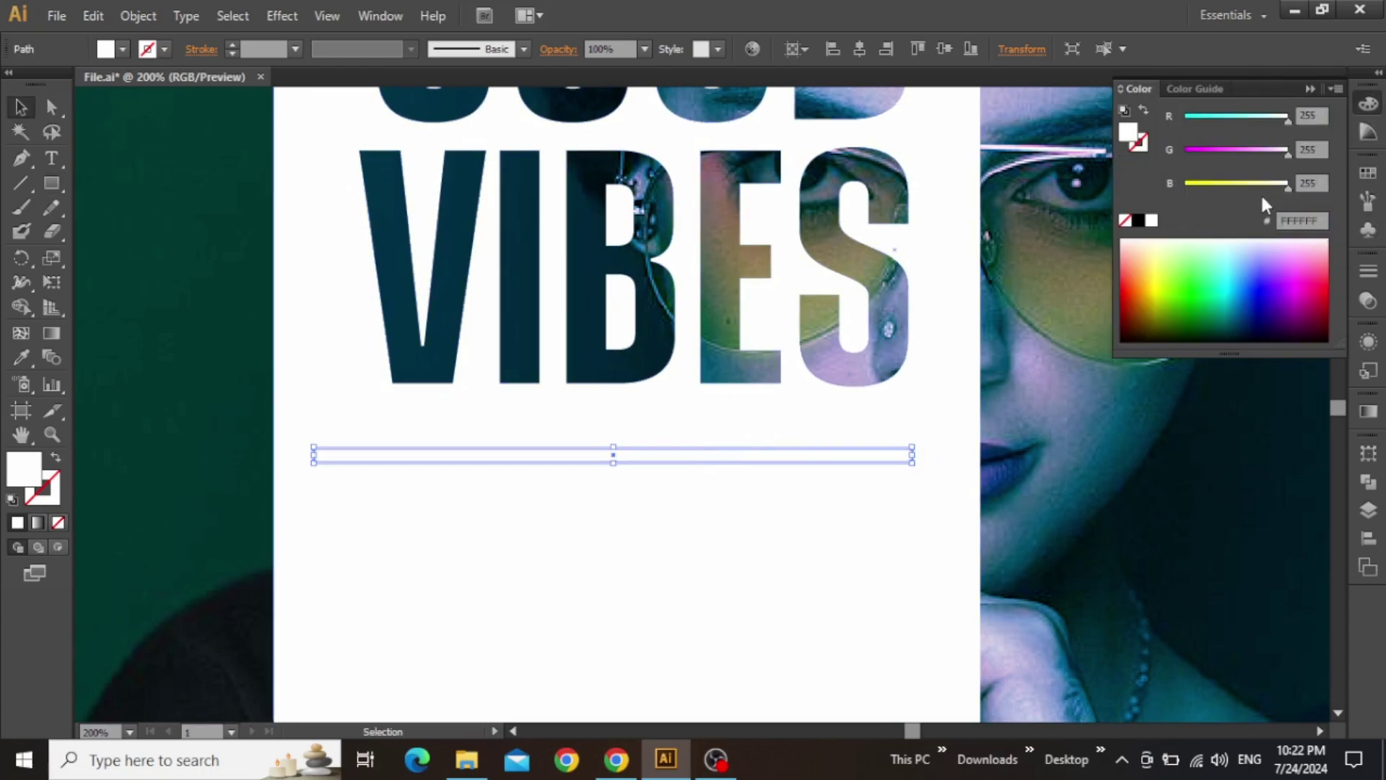
pyautogui.click(1139, 220)
pyautogui.click(1309, 88)
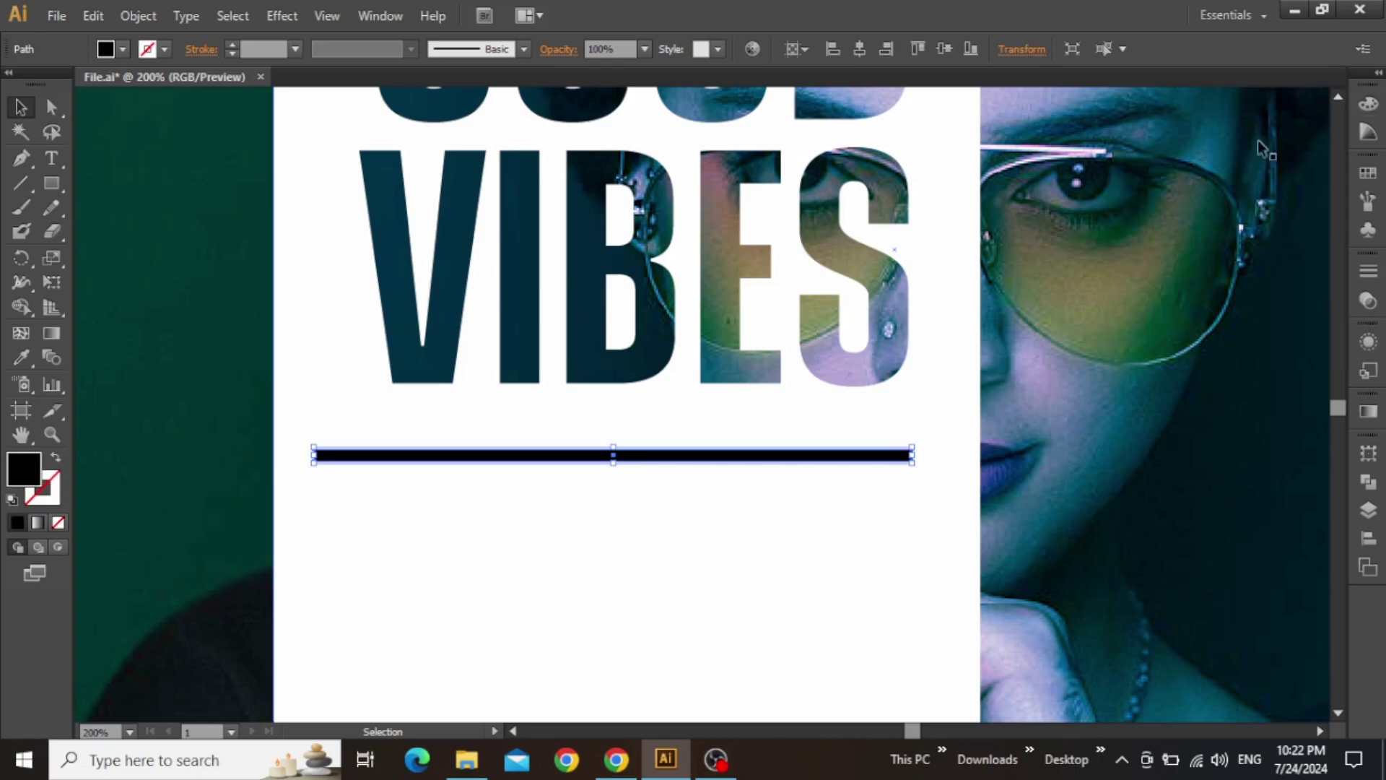
# Step: Move the black bar slightly up, closer to the "VIBES" lettering
pyautogui.click(977, 402)
pyautogui.hotkey('ctrl', '0')
pyautogui.hotkey('ctrl', '-')
pyautogui.click(1223, 381)
pyautogui.scroll(-2, 1223, 379)
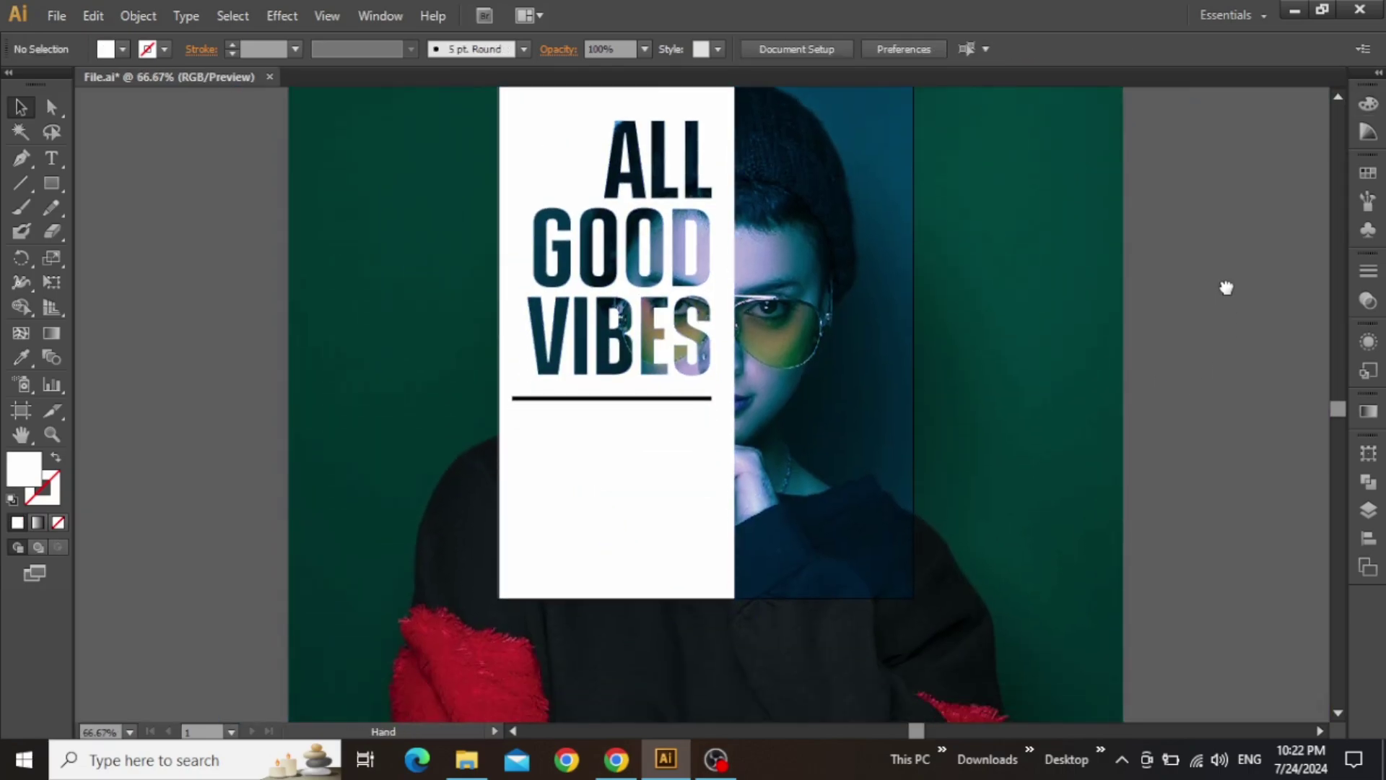
pyautogui.click(654, 397)
pyautogui.press('Up')
pyautogui.press('Up')
pyautogui.press('Up')
pyautogui.scroll(6, 624, 396)
pyautogui.moveTo(604, 409); pyautogui.dragTo(604, 399)
pyautogui.hotkey('ctrl', '0')
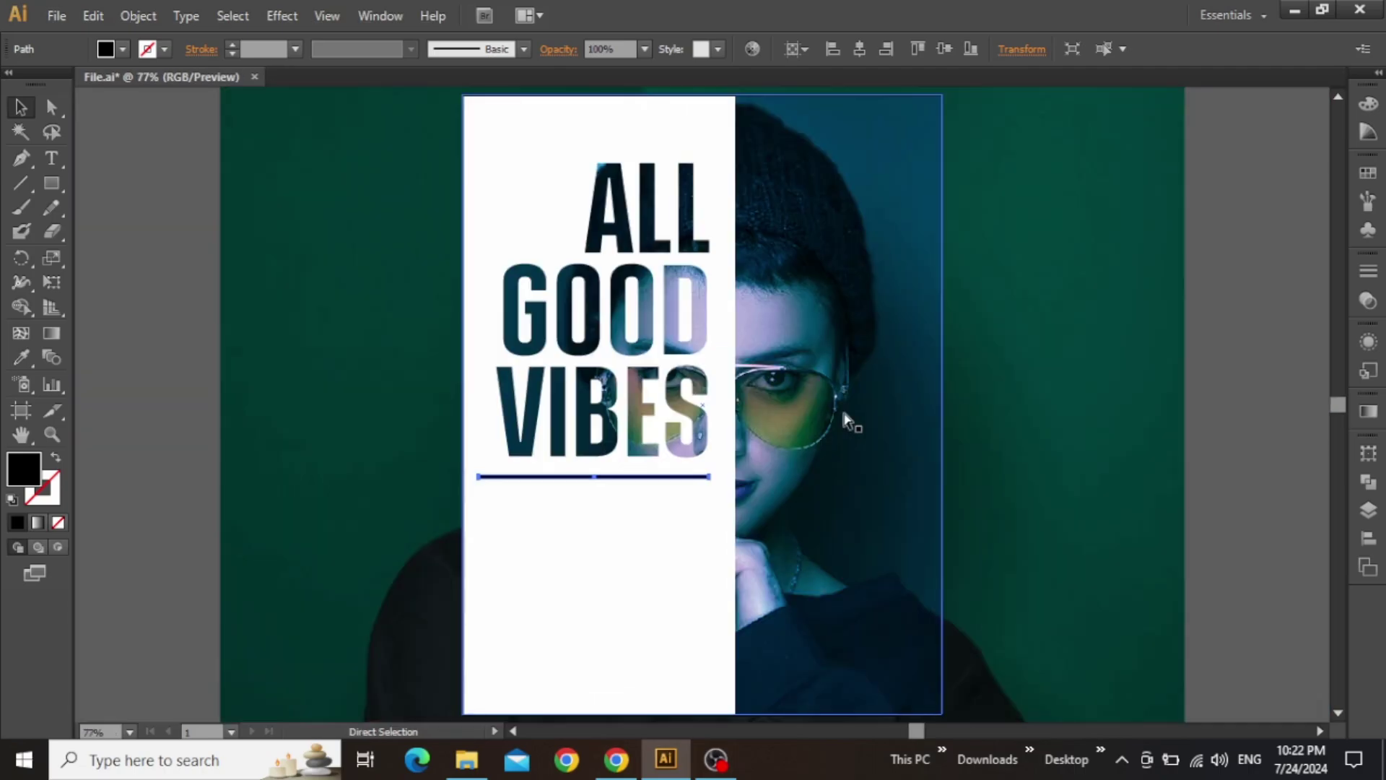
# Step: Add right-aligned 20 pt Manrope text "Experience the heartbeat of global music with our platform" under the bar and duplicate it lower on the panel
pyautogui.click(1211, 324)
pyautogui.moveTo(910, 350); pyautogui.dragTo(875, 326)
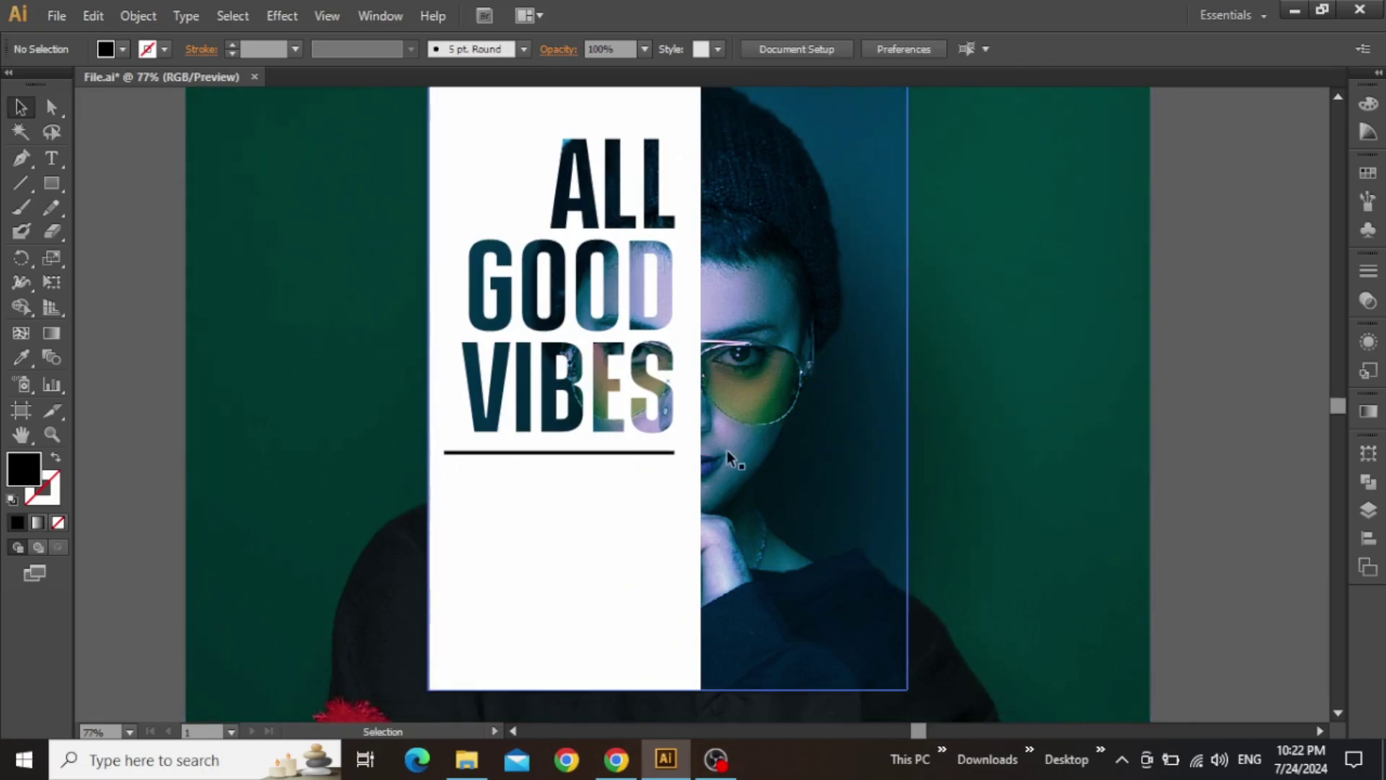
pyautogui.click(582, 480)
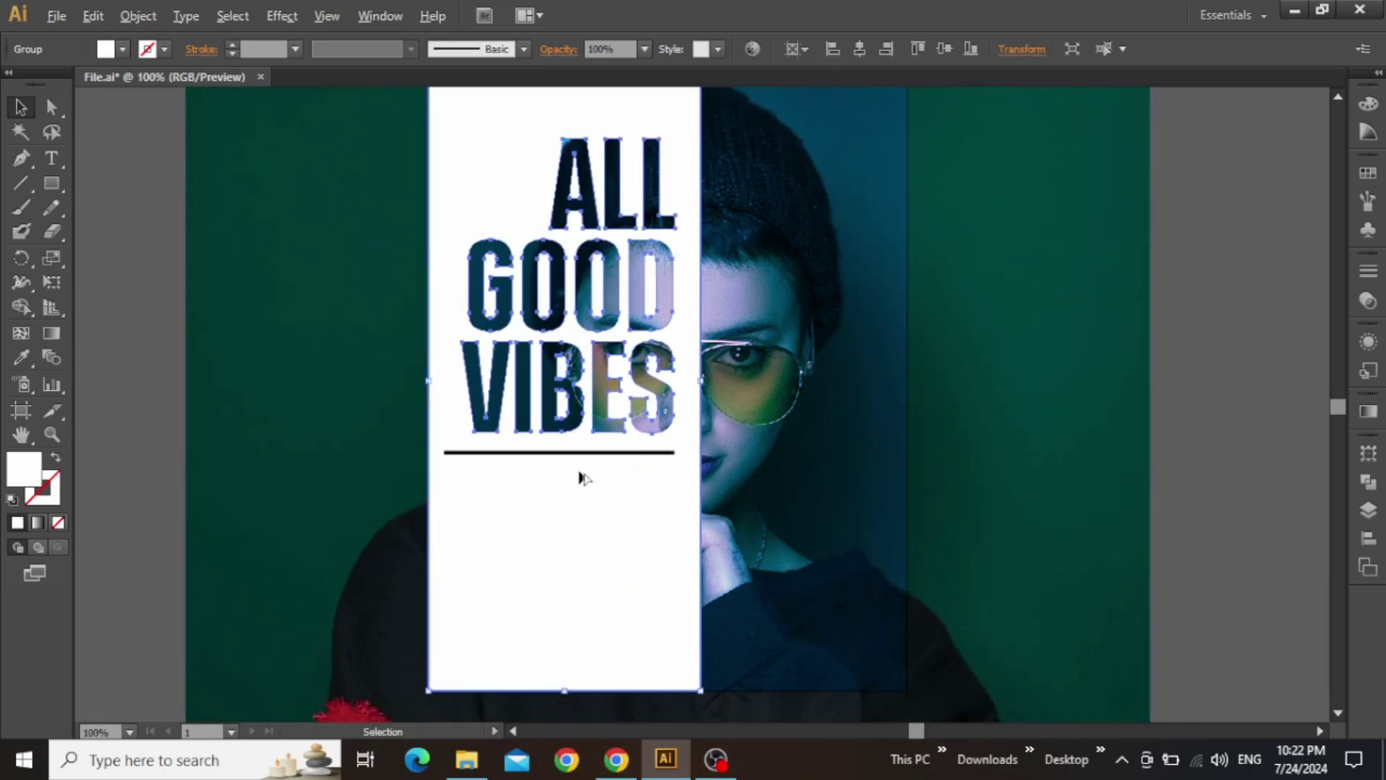
pyautogui.scroll(1, 582, 478)
pyautogui.scroll(1, 580, 477)
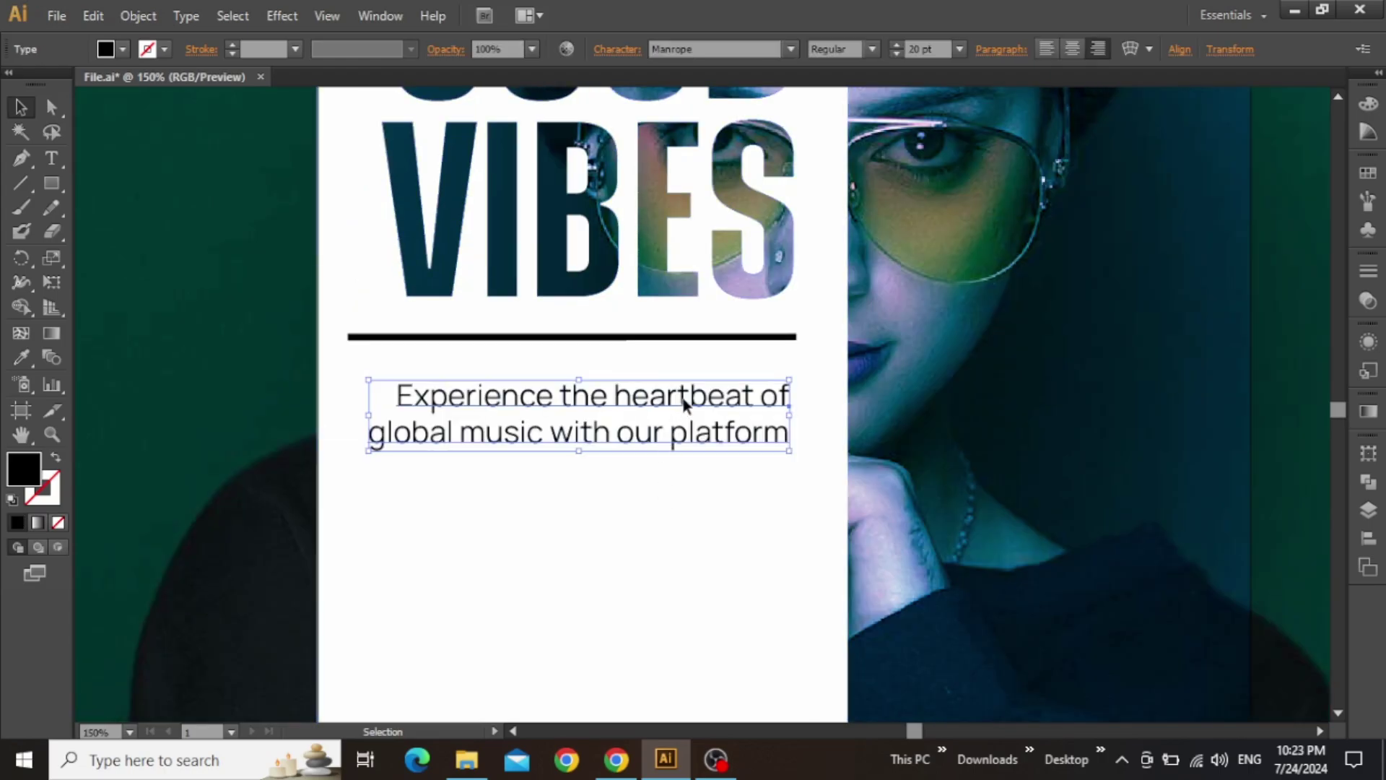
pyautogui.moveTo(684, 402); pyautogui.dragTo(621, 597)
# Step: Set the font size of the upper tagline, directly below the black bar, to 14 pt
pyautogui.click(696, 403)
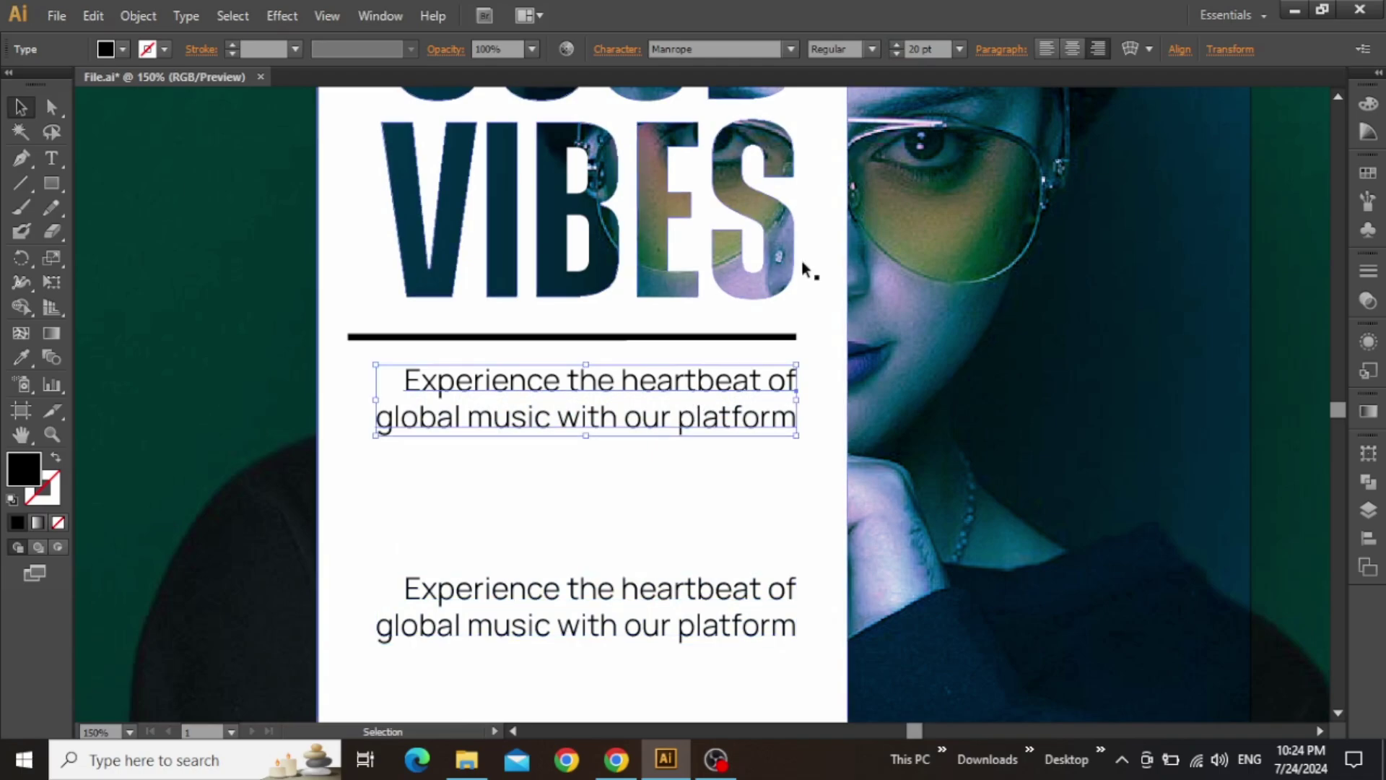
pyautogui.click(938, 50)
pyautogui.write('11')
pyautogui.press('Return')
pyautogui.press('Up')
pyautogui.press('Up')
pyautogui.press('Up')
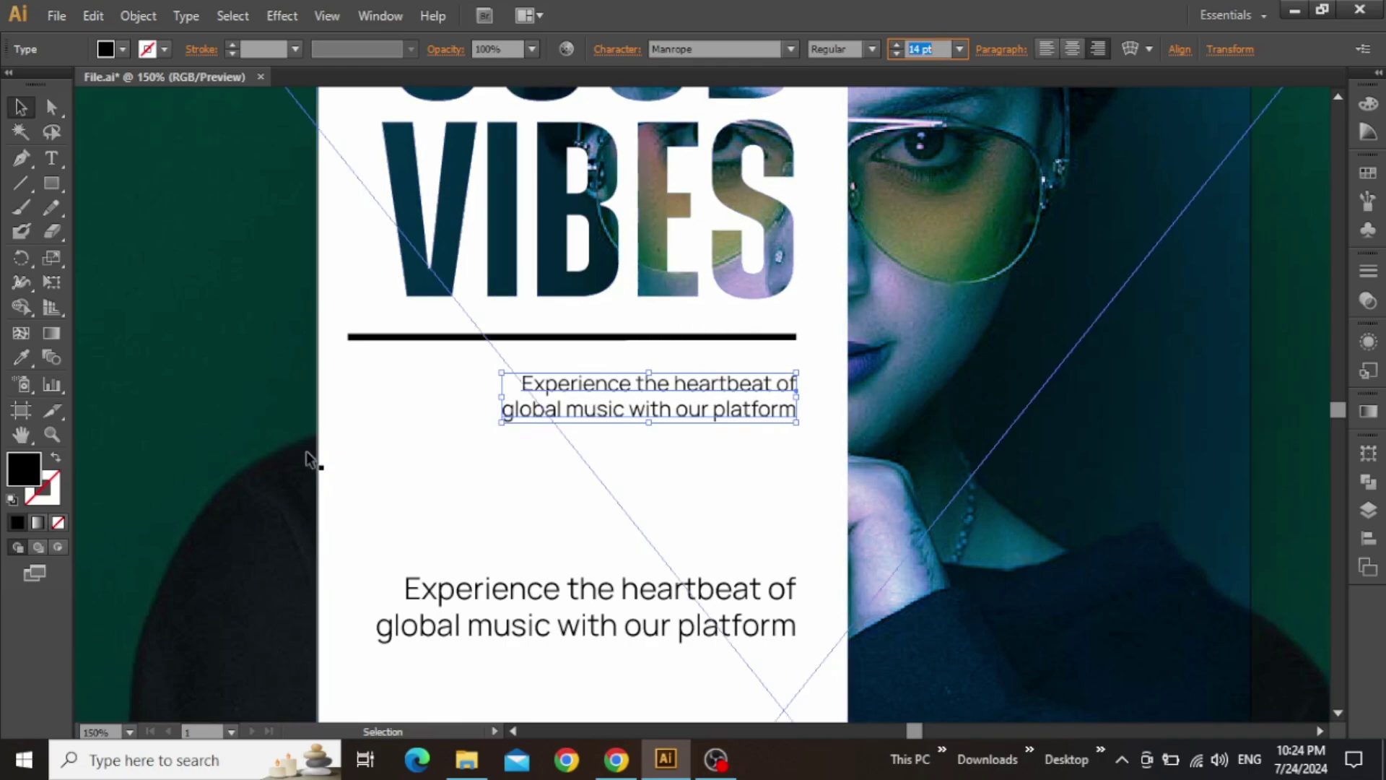
# Step: Change the upper tagline's fill colour from black to a medium grey
pyautogui.doubleClick(32, 478)
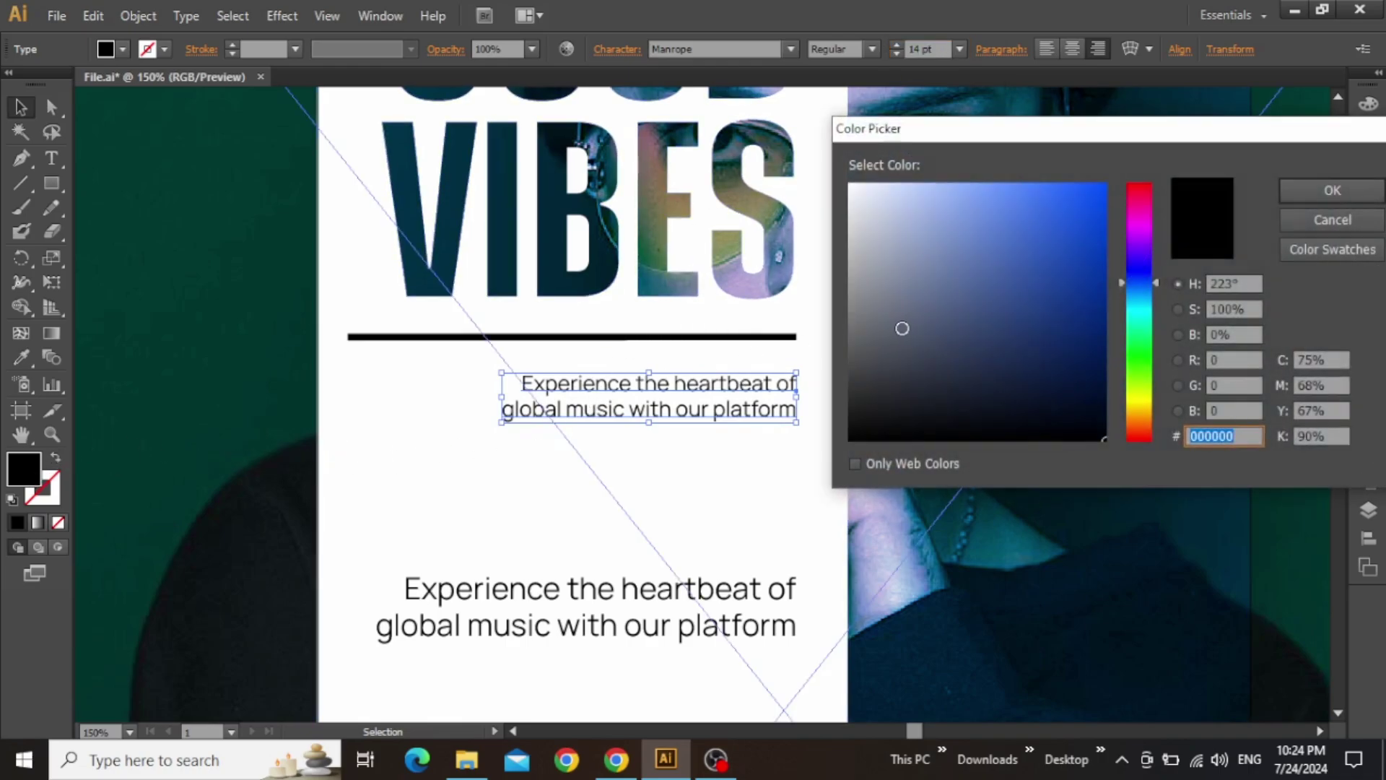
pyautogui.moveTo(867, 327); pyautogui.dragTo(848, 344)
pyautogui.click(1358, 185)
pyautogui.click(932, 336)
pyautogui.hotkey('ctrl', '0')
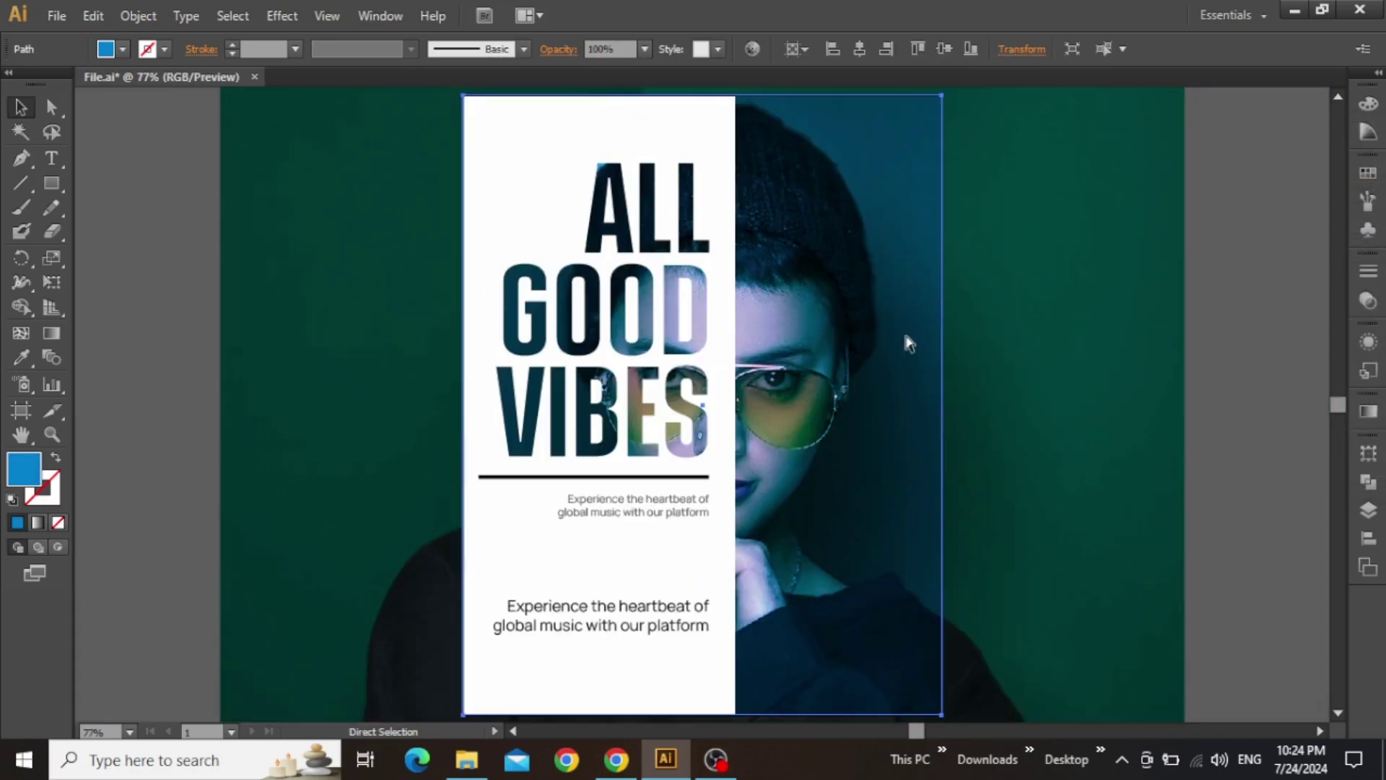
pyautogui.click(1205, 325)
# Step: Move the lower tagline up and change its text to "Experience the heartbeat of global music from every corner of the world!"
pyautogui.moveTo(1201, 336); pyautogui.dragTo(1145, 245)
pyautogui.click(628, 422)
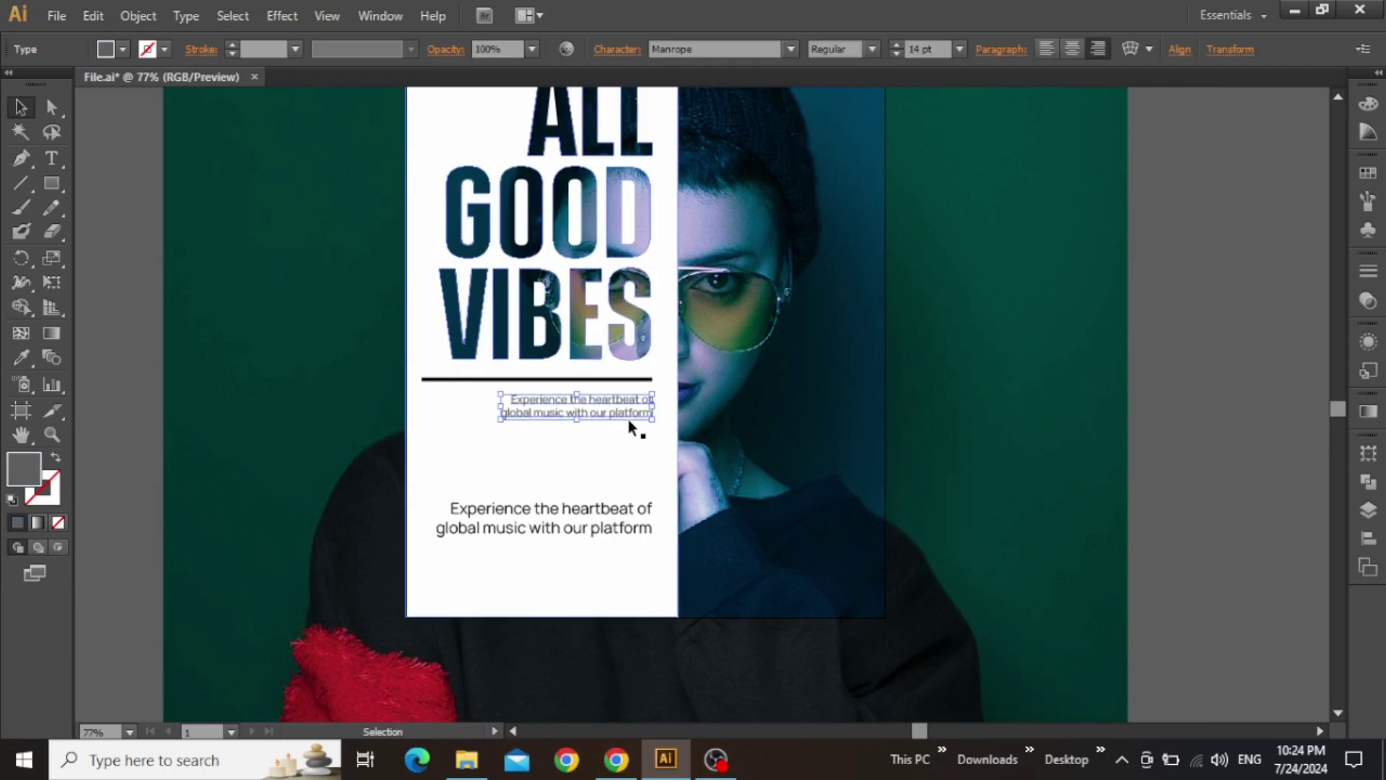
pyautogui.moveTo(602, 509); pyautogui.dragTo(599, 462)
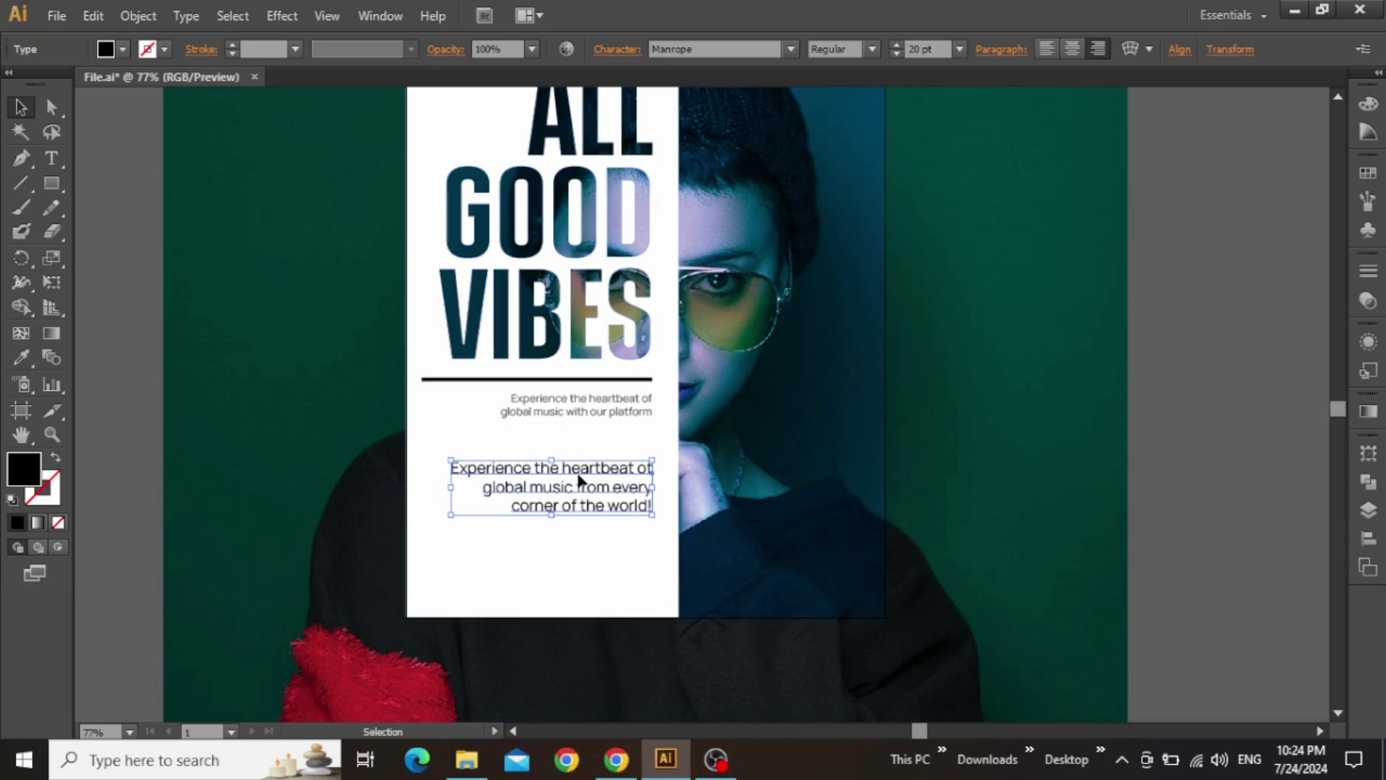
# Step: Set the lower three-line tagline's font style to Medium
pyautogui.scroll(3, 581, 471)
pyautogui.click(598, 426)
pyautogui.moveTo(645, 407); pyautogui.dragTo(723, 260)
pyautogui.click(726, 326)
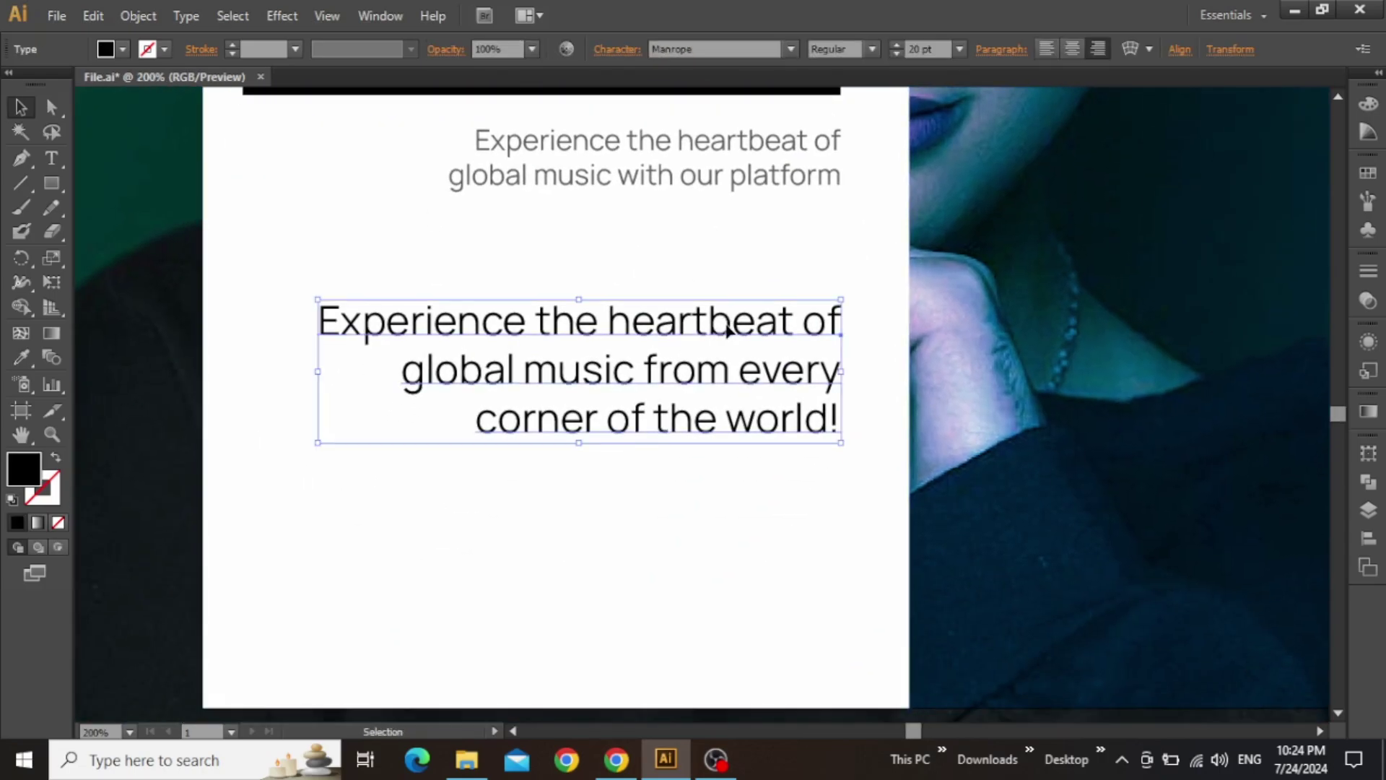
pyautogui.click(873, 49)
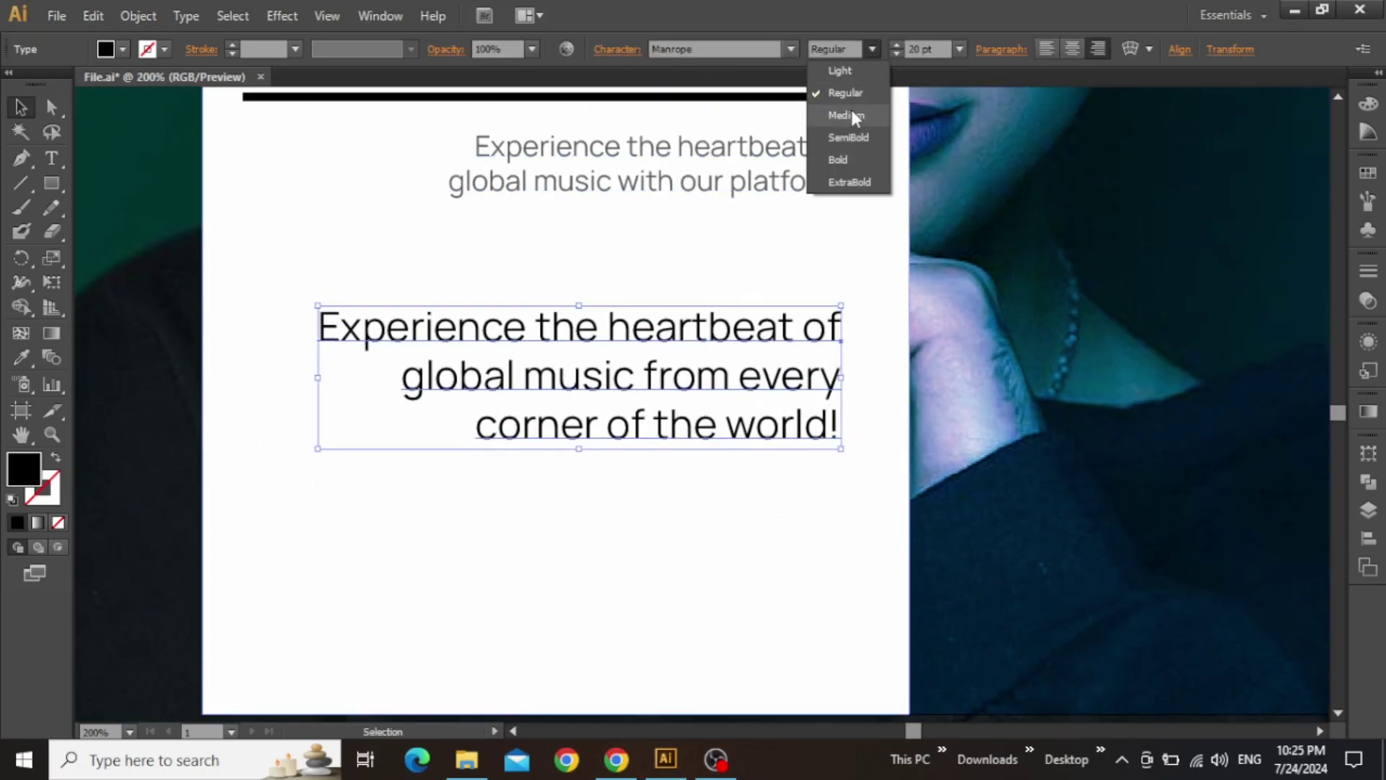
pyautogui.click(851, 113)
pyautogui.hotkey('ctrl', '0')
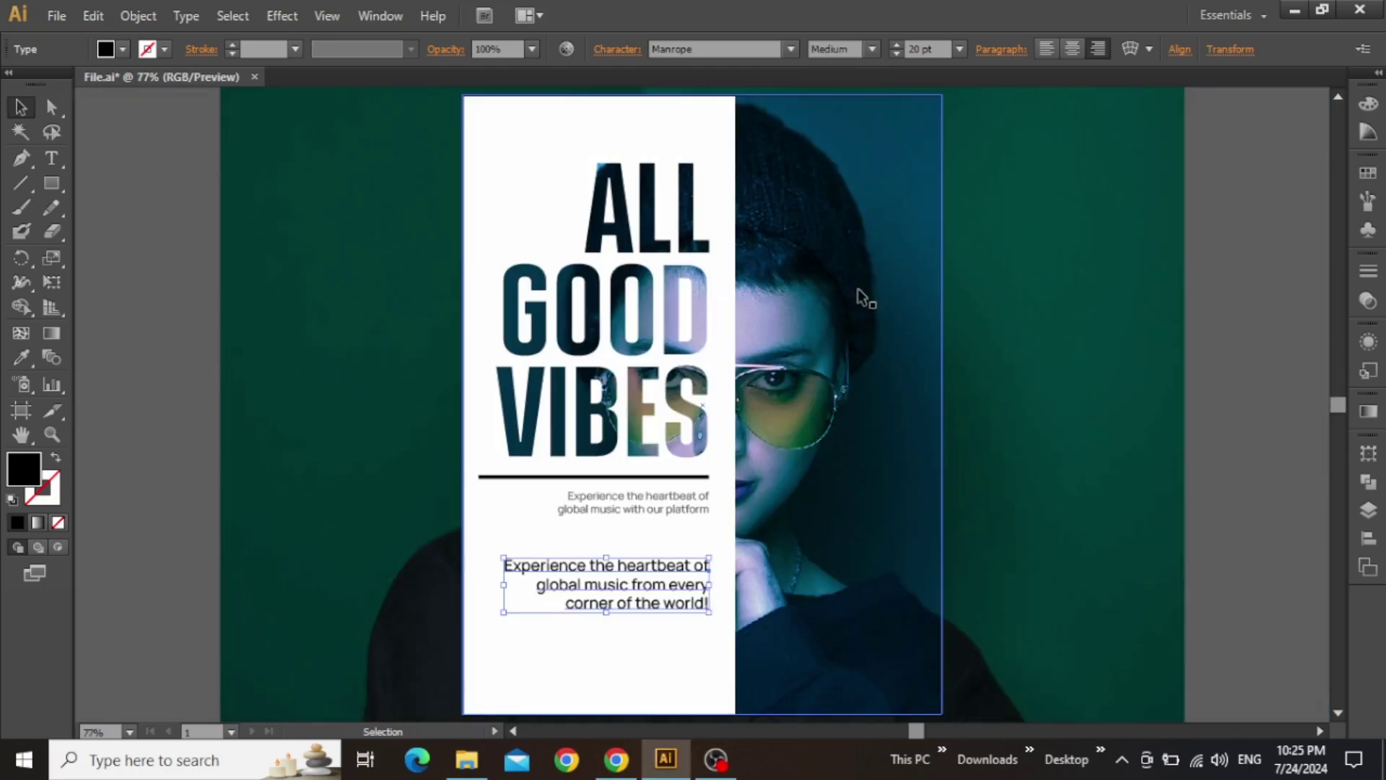
pyautogui.moveTo(1089, 377); pyautogui.dragTo(1077, 246)
pyautogui.hotkey('ctrl', 'shift', 'a')
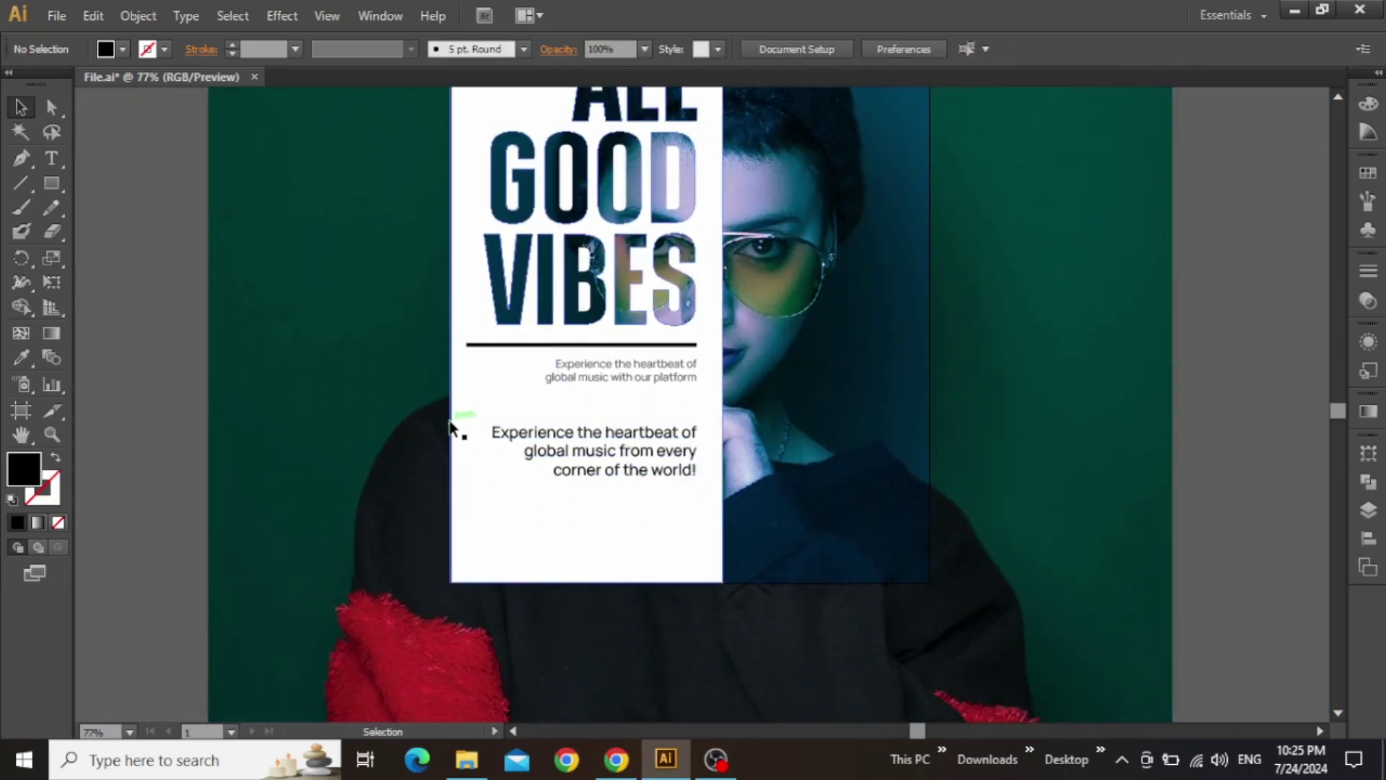
# Step: Draw a horizontal rectangle over the photo beside the lower tagline and give it the panel's white fill with the Eyedropper
pyautogui.moveTo(449, 421); pyautogui.dragTo(338, 392)
pyautogui.scroll(3, 628, 374)
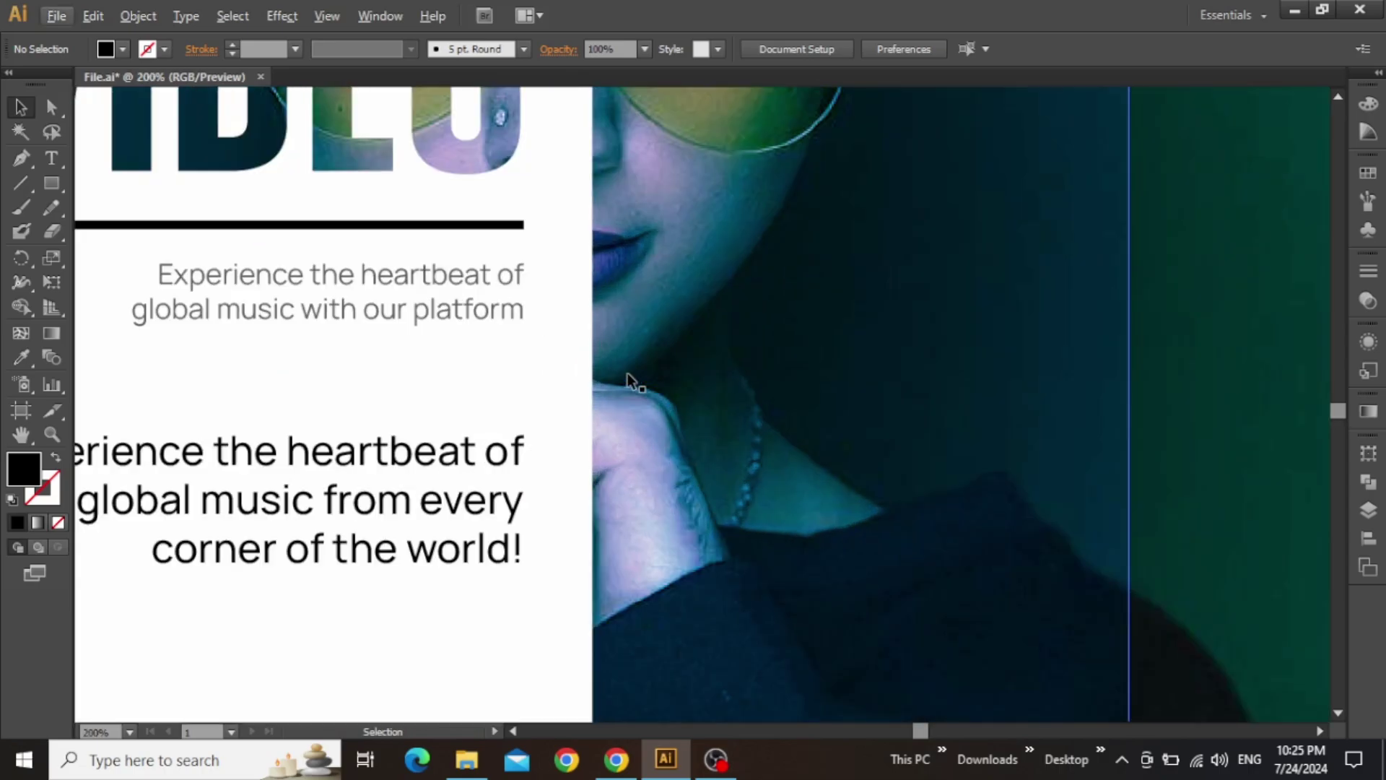
pyautogui.click(834, 351)
pyautogui.moveTo(834, 352); pyautogui.dragTo(793, 269)
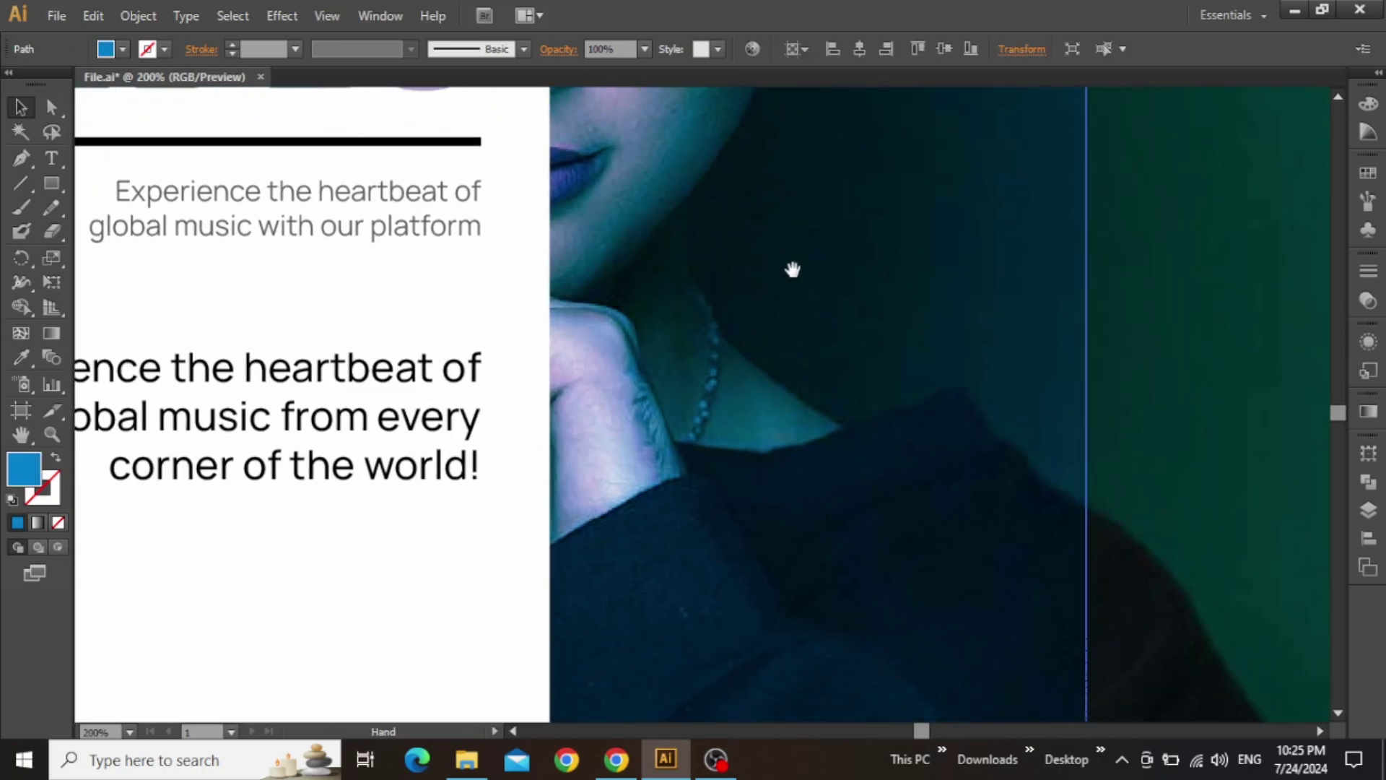
pyautogui.press('m')
pyautogui.moveTo(595, 323); pyautogui.dragTo(961, 382)
pyautogui.press('v')
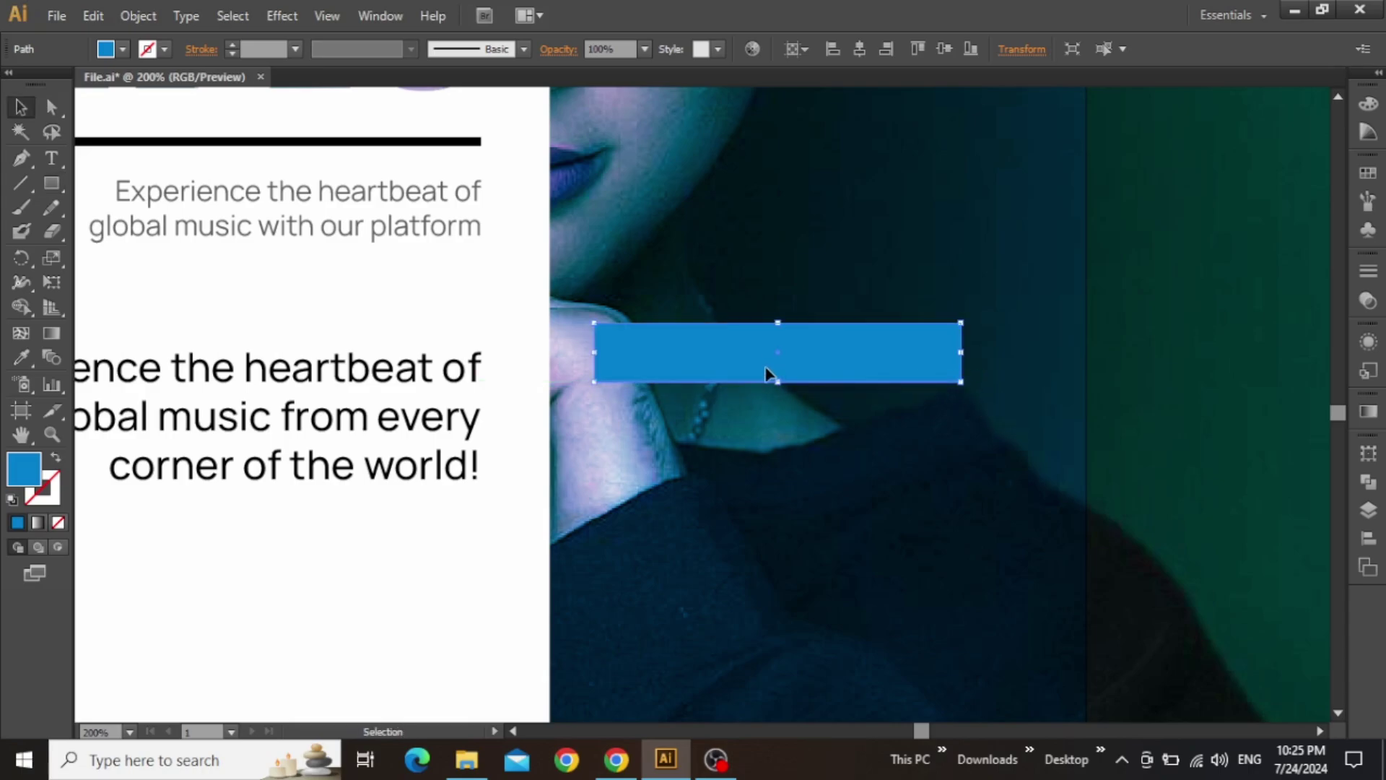
pyautogui.press('i')
pyautogui.click(515, 306)
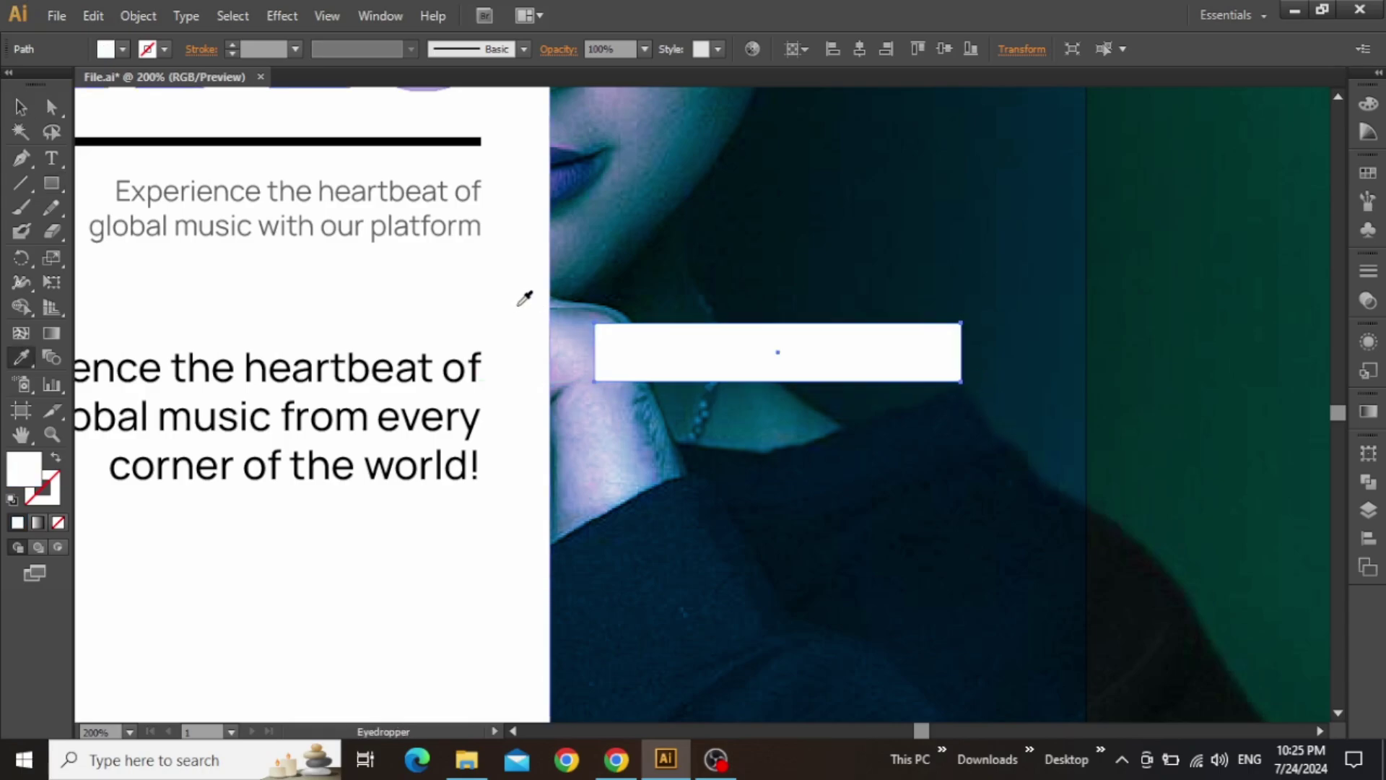
pyautogui.press('v')
# Step: Duplicate the three-line tagline over the photo, bring the copy to the front and position it on the small white rectangle
pyautogui.click(400, 386)
pyautogui.moveTo(318, 390); pyautogui.dragTo(875, 415)
pyautogui.rightClick(563, 413)
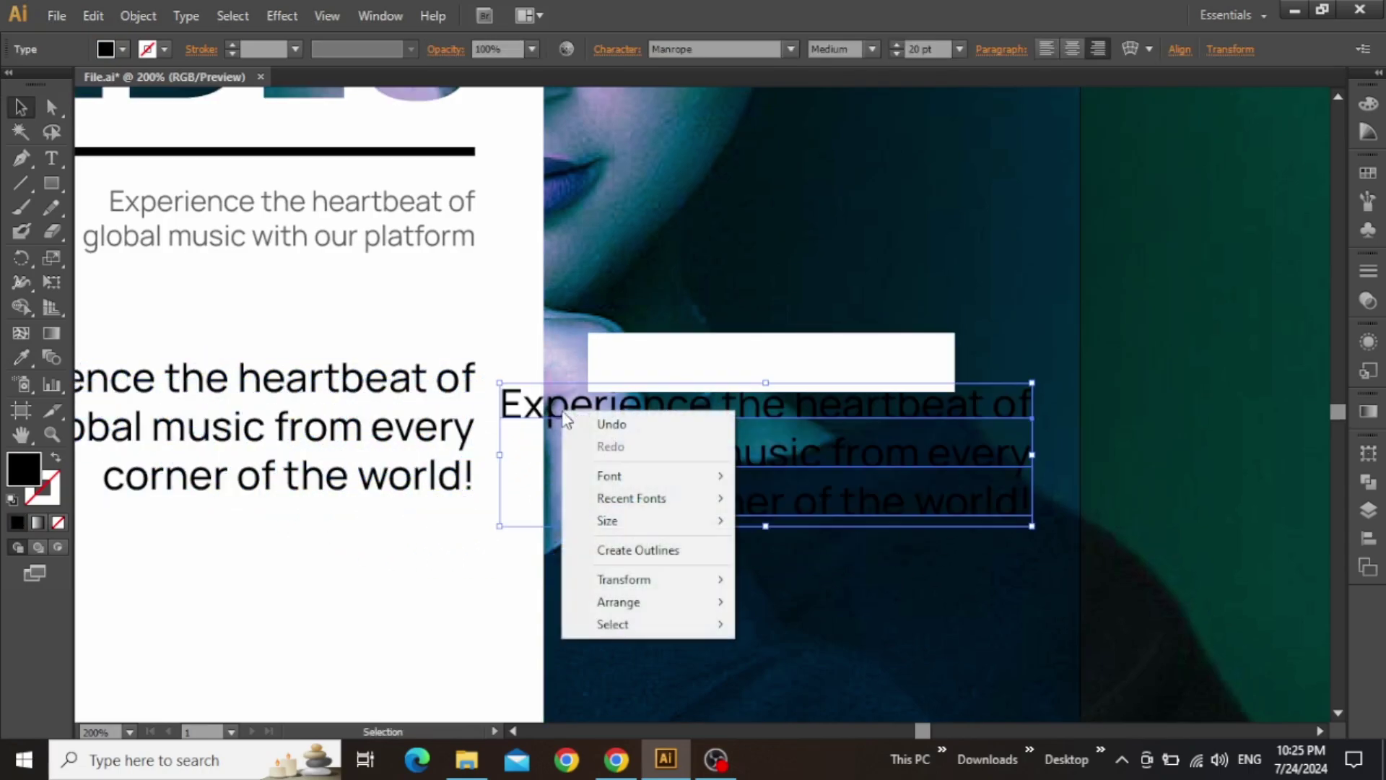
pyautogui.moveTo(708, 607)
pyautogui.click(794, 602)
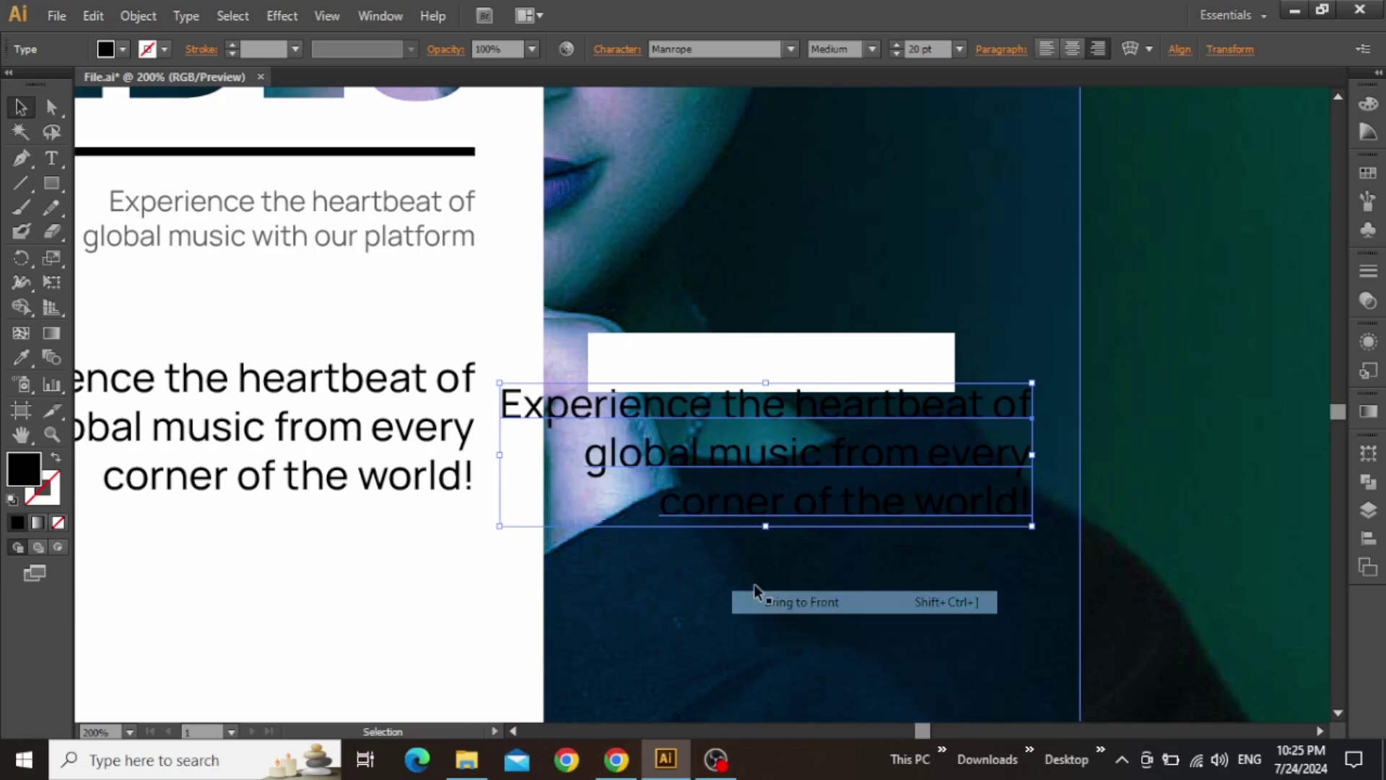
pyautogui.moveTo(800, 418); pyautogui.dragTo(754, 368)
# Step: Replace the copied tagline's text with "120M Households" inside the small white rectangle
pyautogui.doubleClick(800, 375)
pyautogui.hotkey('ctrl', 'a')
pyautogui.write('120M Households')
pyautogui.press('Escape')
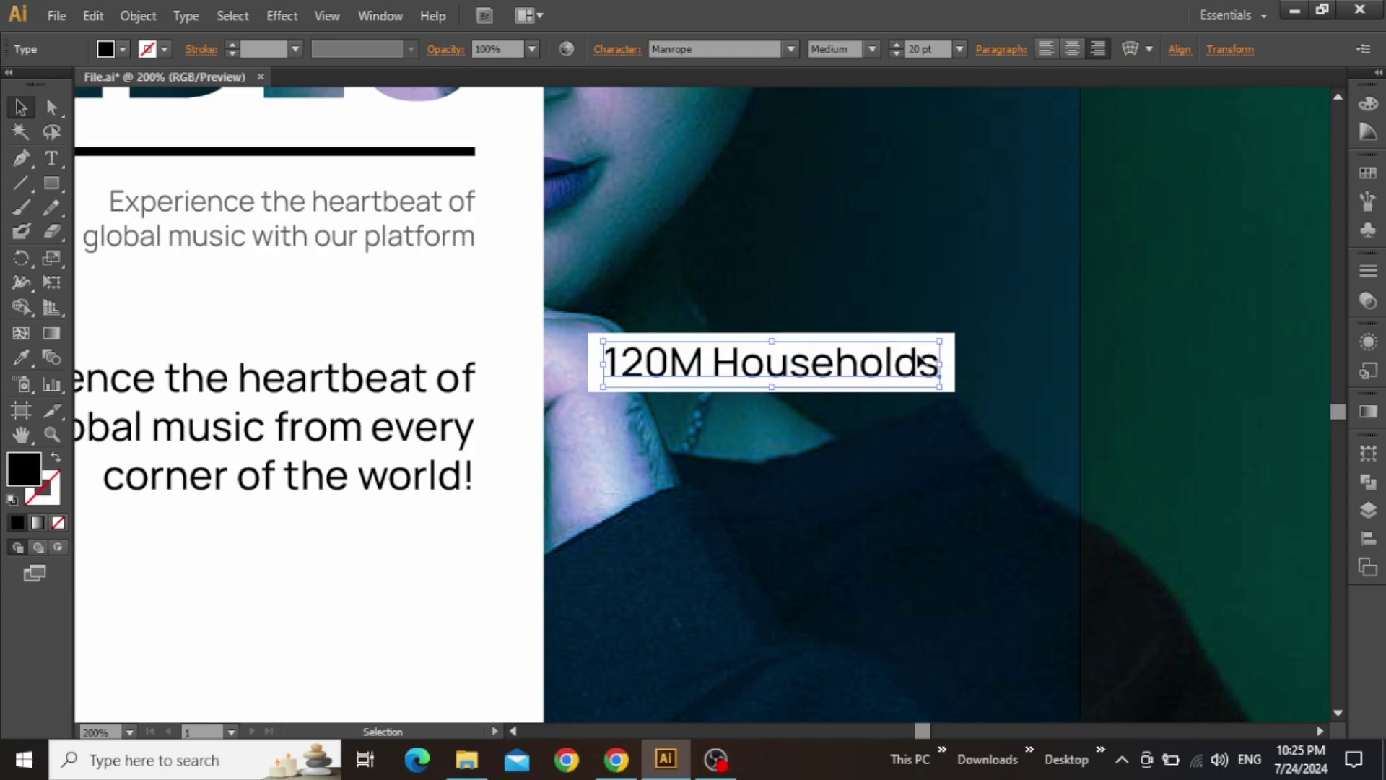
# Step: Set "120M" in the label to Bold and select the white rectangle behind it
pyautogui.doubleClick(711, 368)
pyautogui.moveTo(711, 369); pyautogui.dragTo(605, 361)
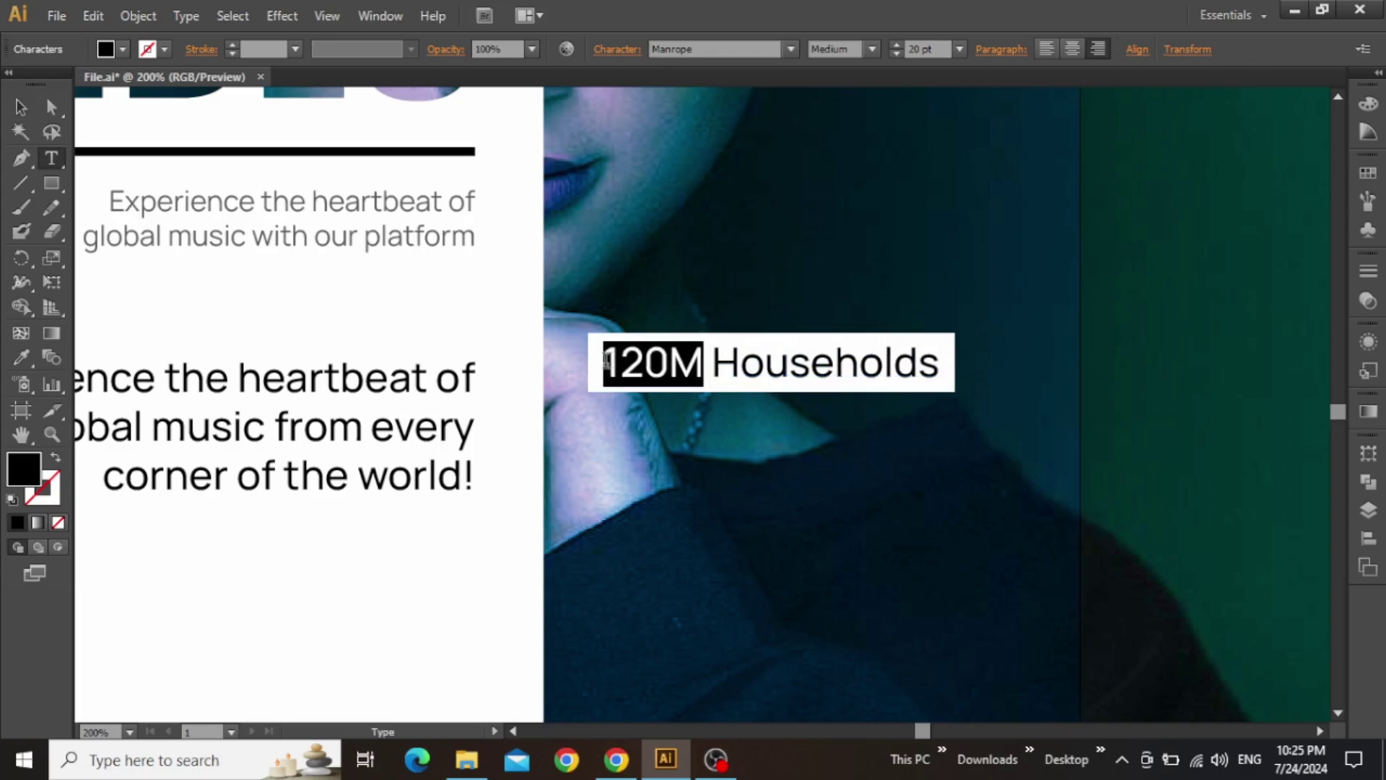
pyautogui.click(873, 49)
pyautogui.click(850, 159)
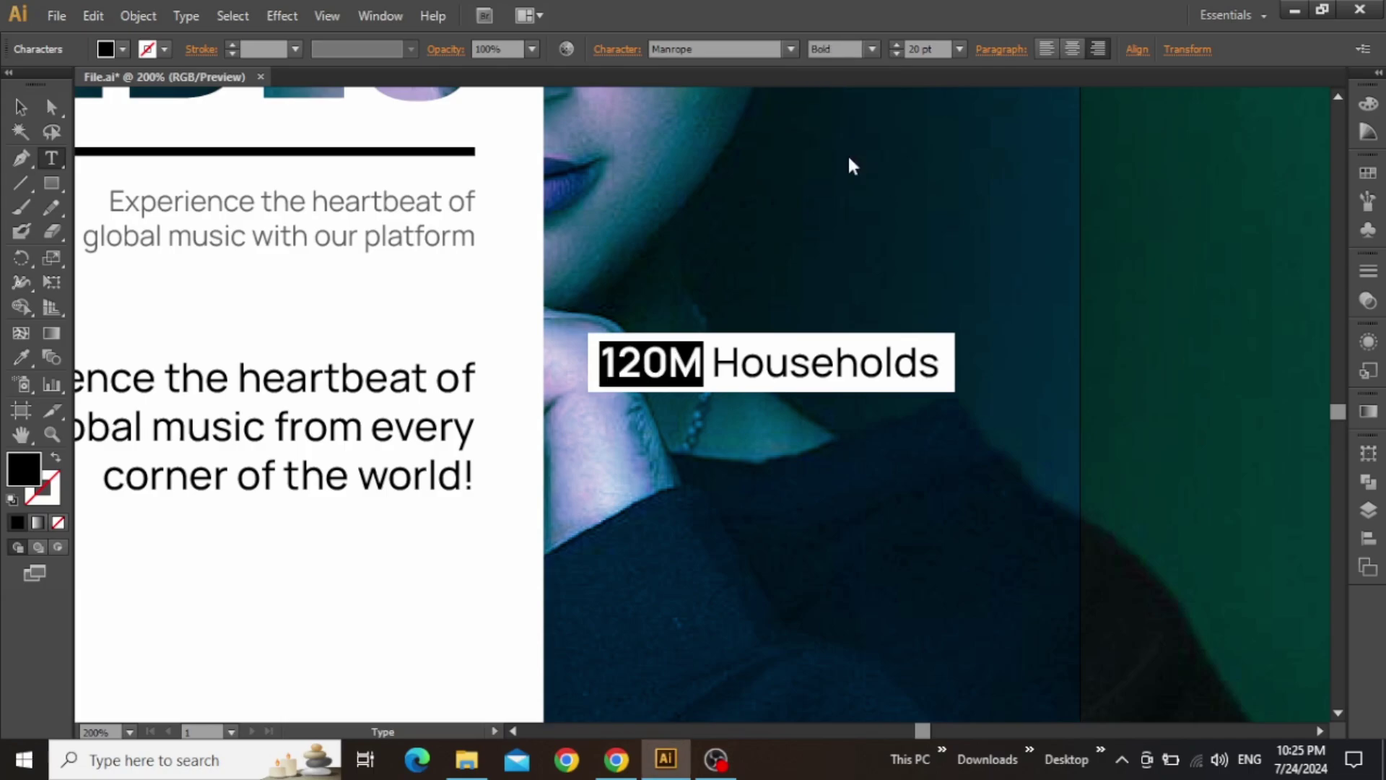
pyautogui.press('Escape')
pyautogui.click(955, 361)
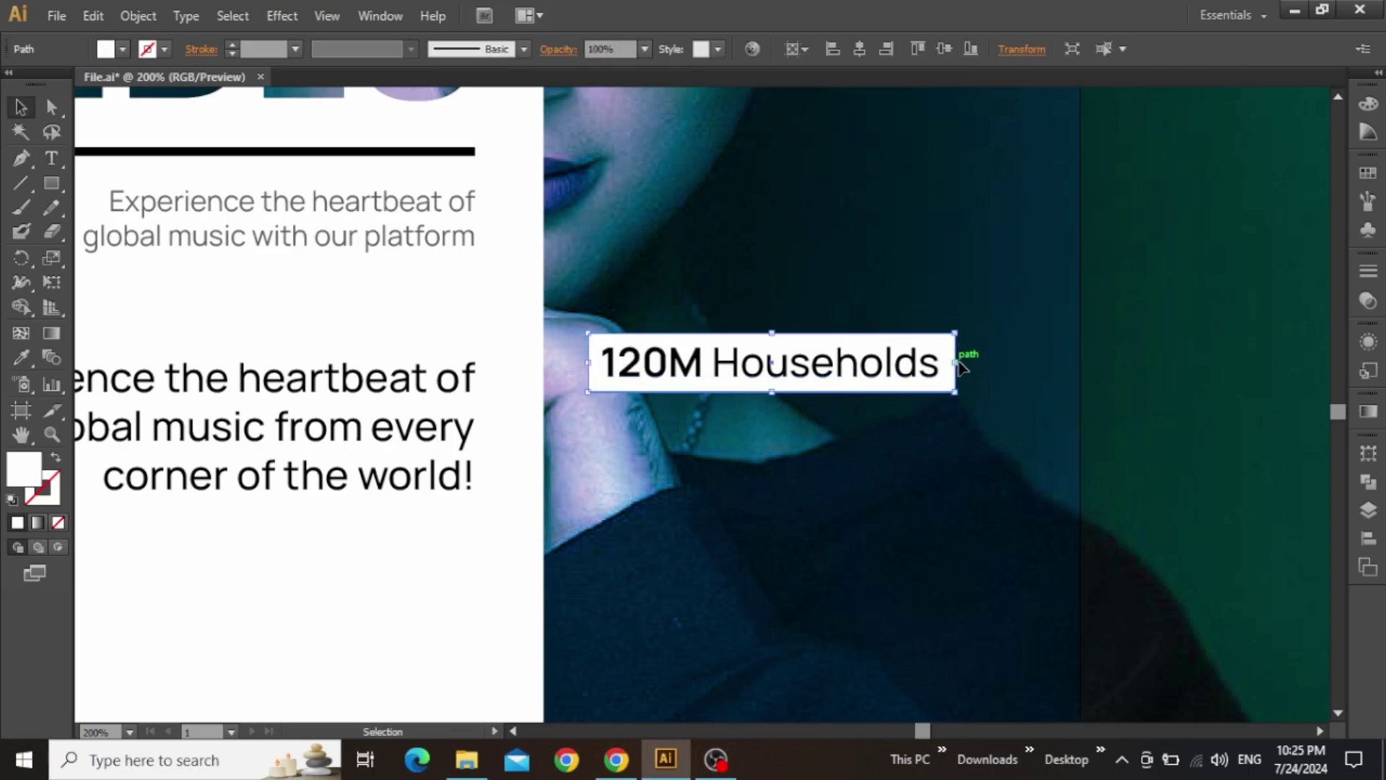
# Step: Widen the white rectangle behind "120M Households" and set the label's text to 18 pt, nudging it left inside the rectangle
pyautogui.moveTo(956, 362); pyautogui.dragTo(974, 363)
pyautogui.click(935, 364)
pyautogui.scroll(-2, 922, 51)
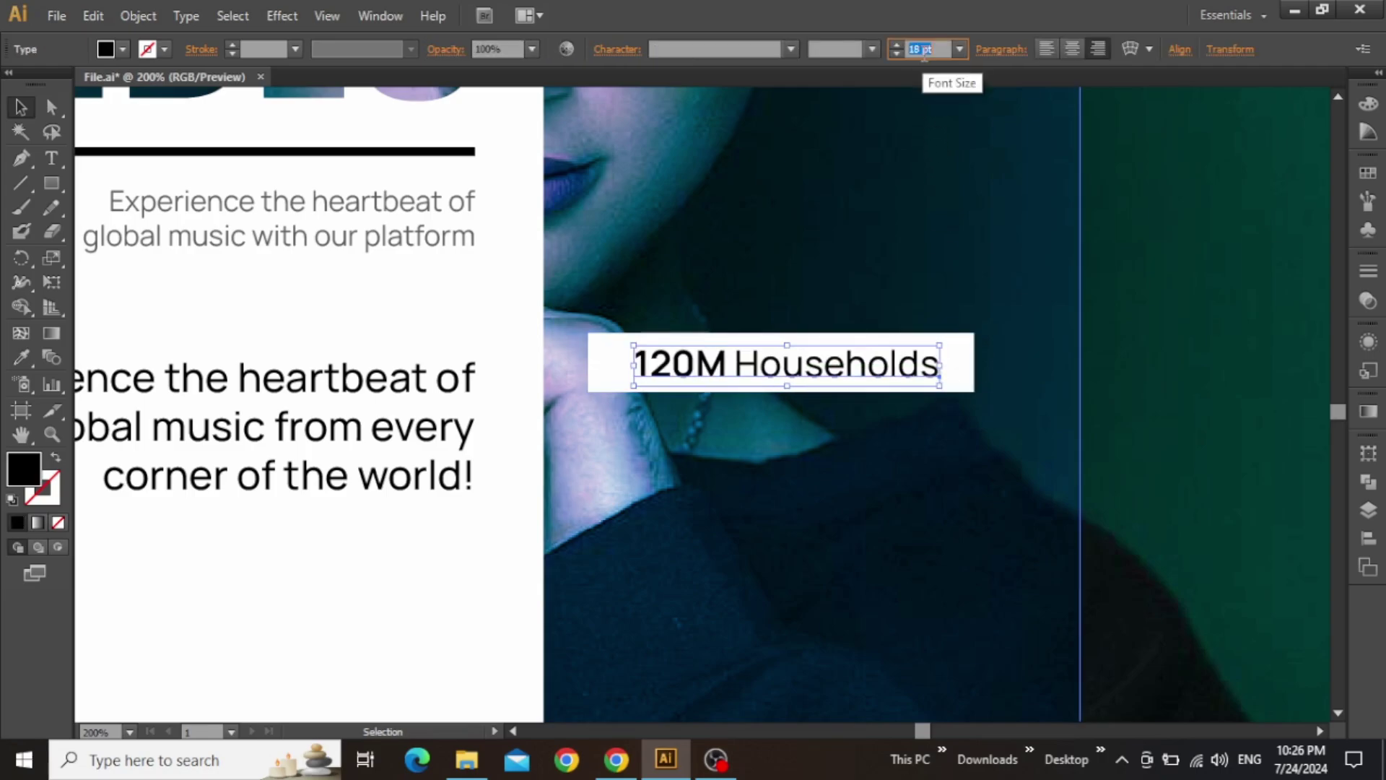
pyautogui.press('Left')
pyautogui.press('Left')
pyautogui.press('Left')
pyautogui.press('Left')
pyautogui.press('Left')
pyautogui.press('Left')
pyautogui.press('Left')
pyautogui.press('Left')
pyautogui.press('Left')
pyautogui.press('Left')
pyautogui.press('Left')
pyautogui.press('Left')
pyautogui.press('Left')
pyautogui.press('Left')
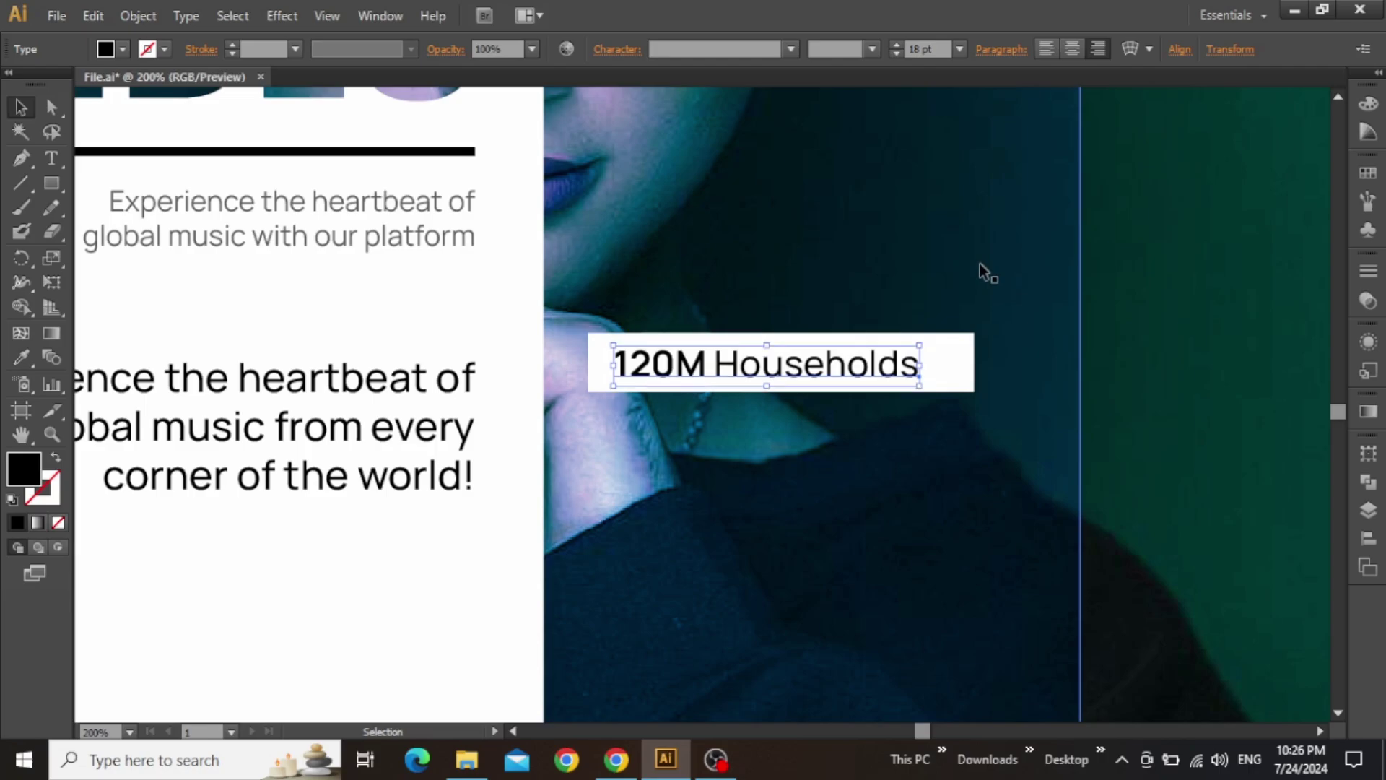
# Step: Move the "120M Households" label slightly up, then left-align its text and place the text back inside the white rectangle
pyautogui.hotkey('ctrl', '0')
pyautogui.click(1305, 367)
pyautogui.moveTo(1201, 388); pyautogui.dragTo(1138, 220)
pyautogui.scroll(3, 752, 396)
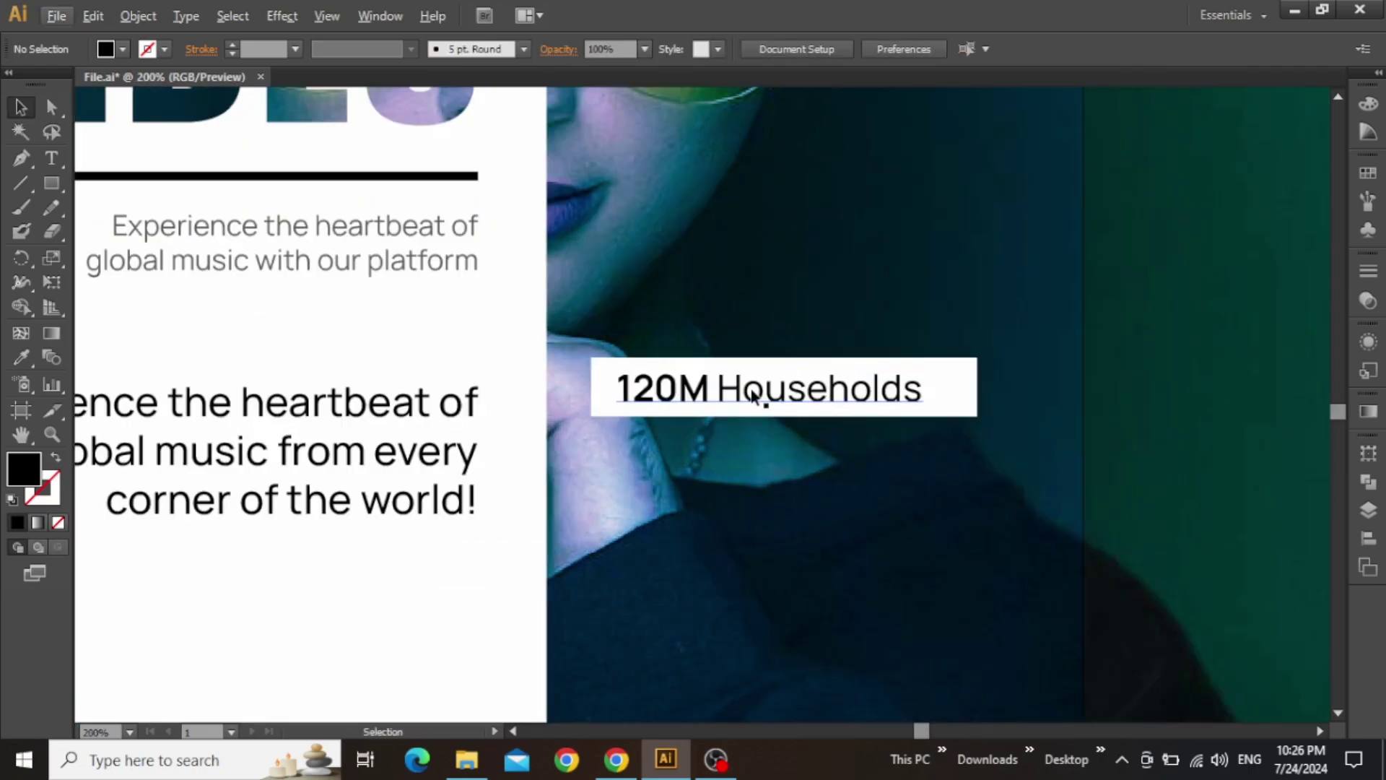
pyautogui.click(813, 397)
pyautogui.moveTo(774, 394); pyautogui.dragTo(769, 364)
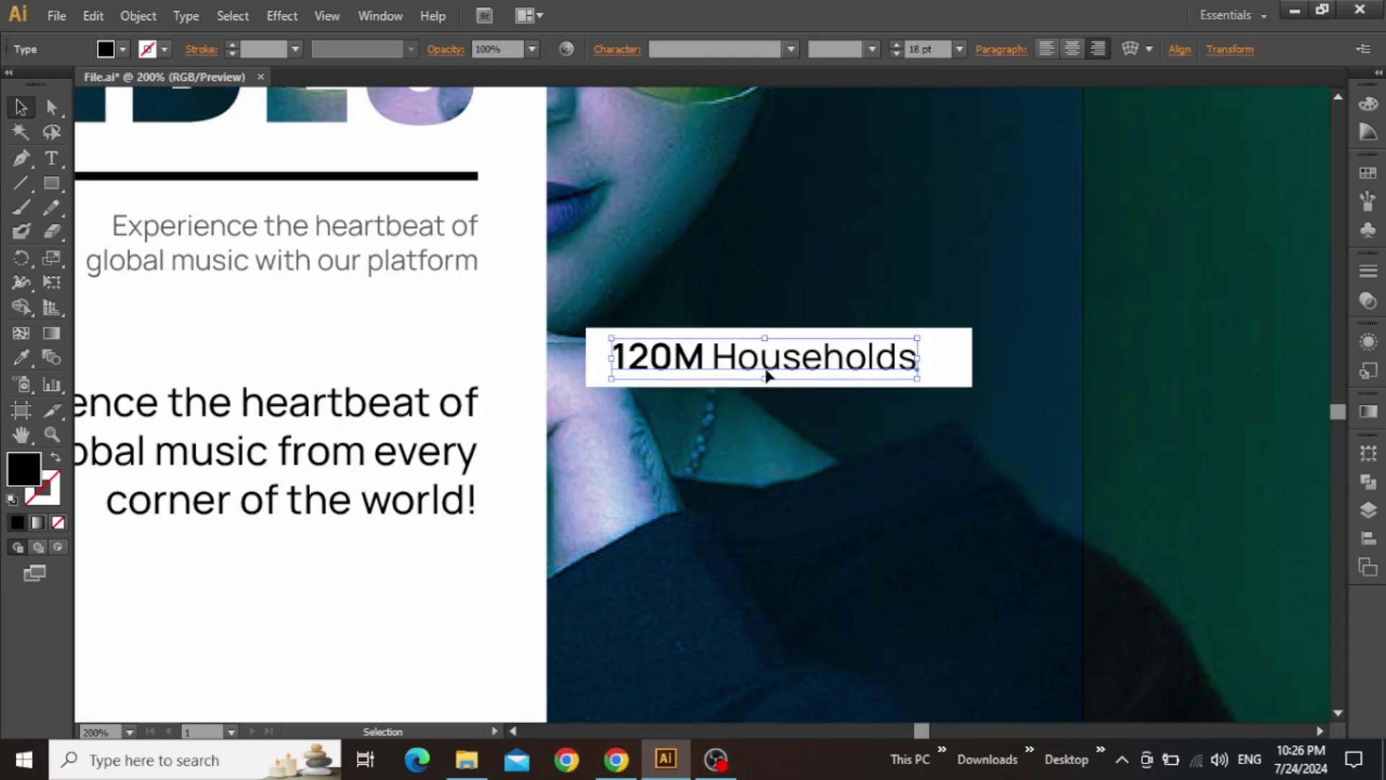
pyautogui.click(1044, 51)
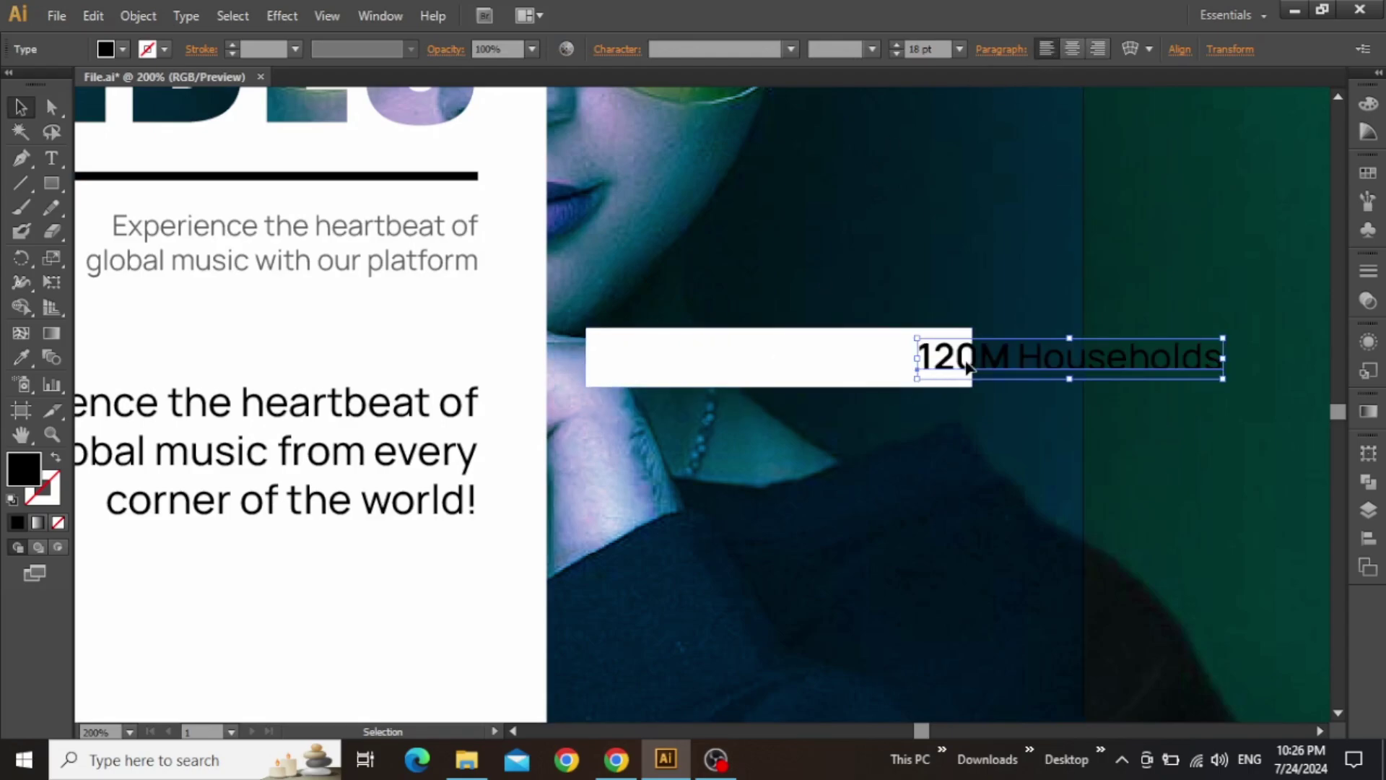
pyautogui.moveTo(961, 369); pyautogui.dragTo(651, 365)
# Step: Duplicate the label with its white rectangle directly below and change the copy's text to "120 Countries"
pyautogui.keyDown('shift'); pyautogui.click(952, 355); pyautogui.keyUp('shift')
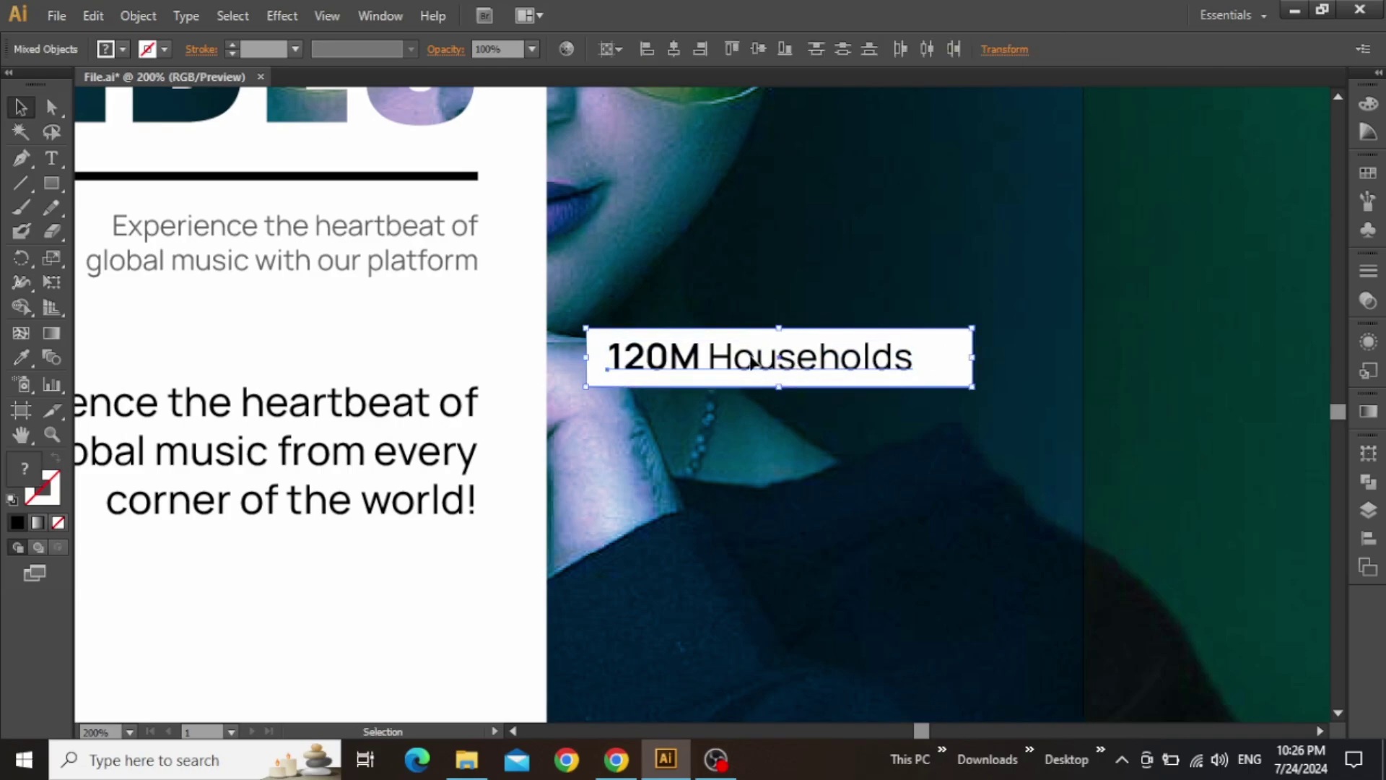
pyautogui.moveTo(743, 361); pyautogui.dragTo(737, 446)
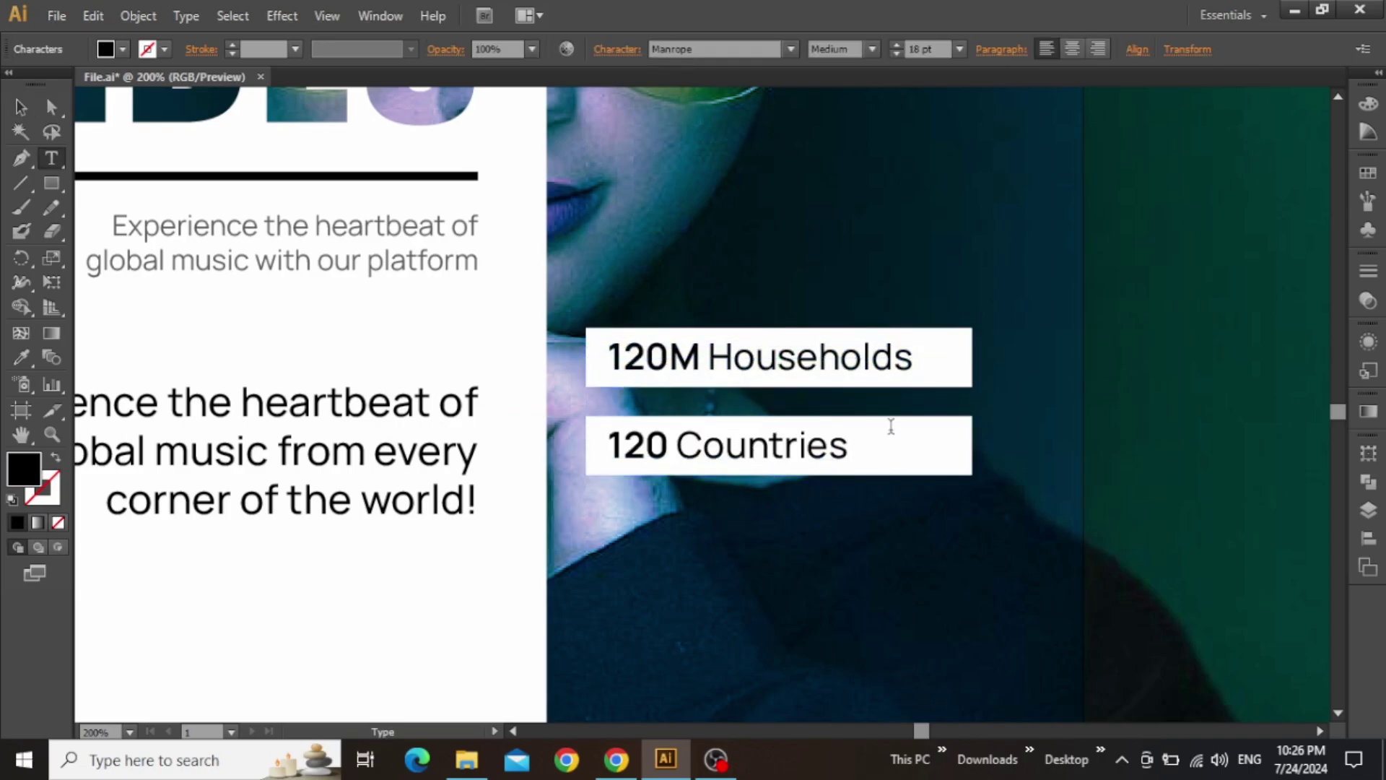
pyautogui.press('Escape')
# Step: Duplicate the "120 Countries" label with its rectangle below it and change the copy's text to "12M Tracks"
pyautogui.keyDown('shift'); pyautogui.click(895, 441); pyautogui.keyUp('shift')
pyautogui.moveTo(895, 442); pyautogui.dragTo(881, 541)
pyautogui.doubleClick(798, 551)
pyautogui.hotkey('ctrl', 'a')
pyautogui.write('12M Tracks')
pyautogui.press('Escape')
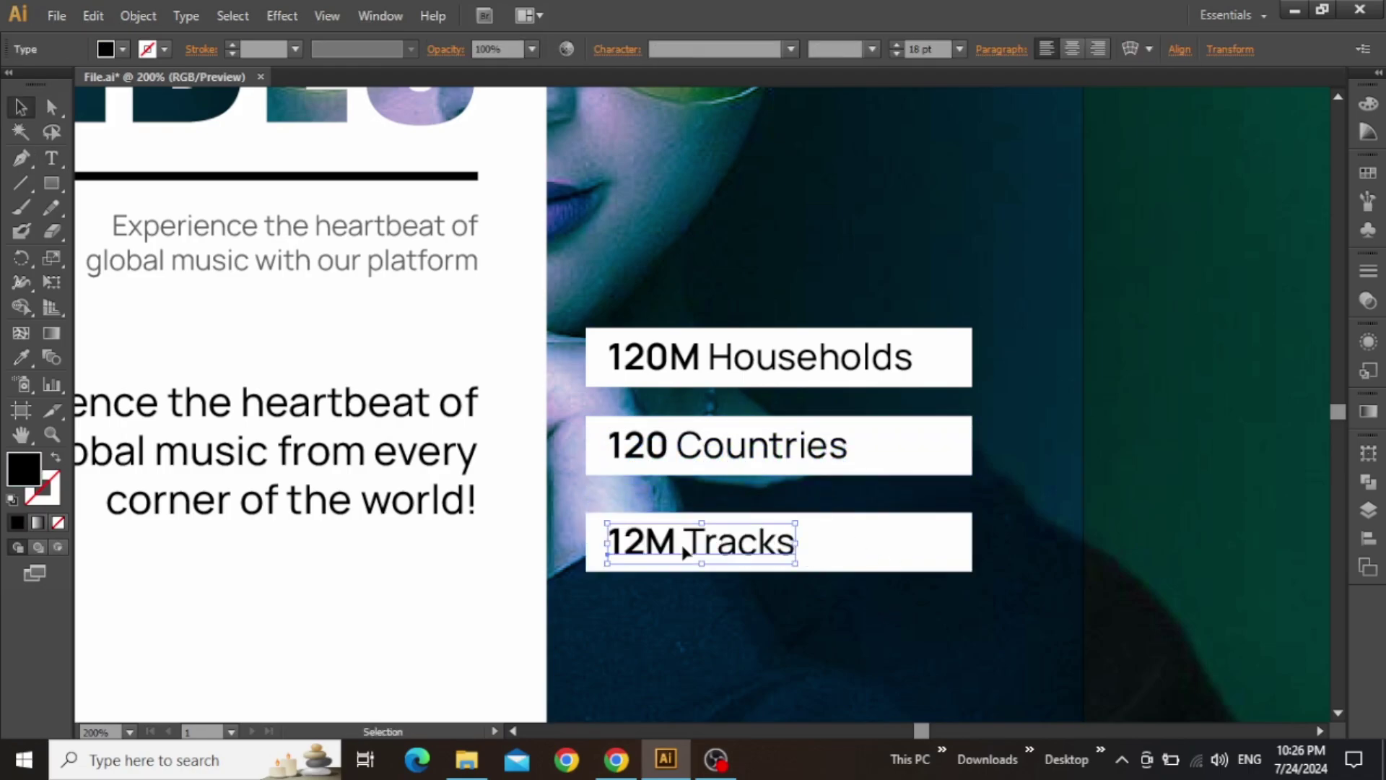
# Step: Adjust the positions of the lower labels so the three white labels are evenly stacked over the photo
pyautogui.moveTo(773, 532); pyautogui.dragTo(747, 447)
pyautogui.click(835, 264)
pyautogui.click(748, 452)
pyautogui.hotkey('ctrl', '0')
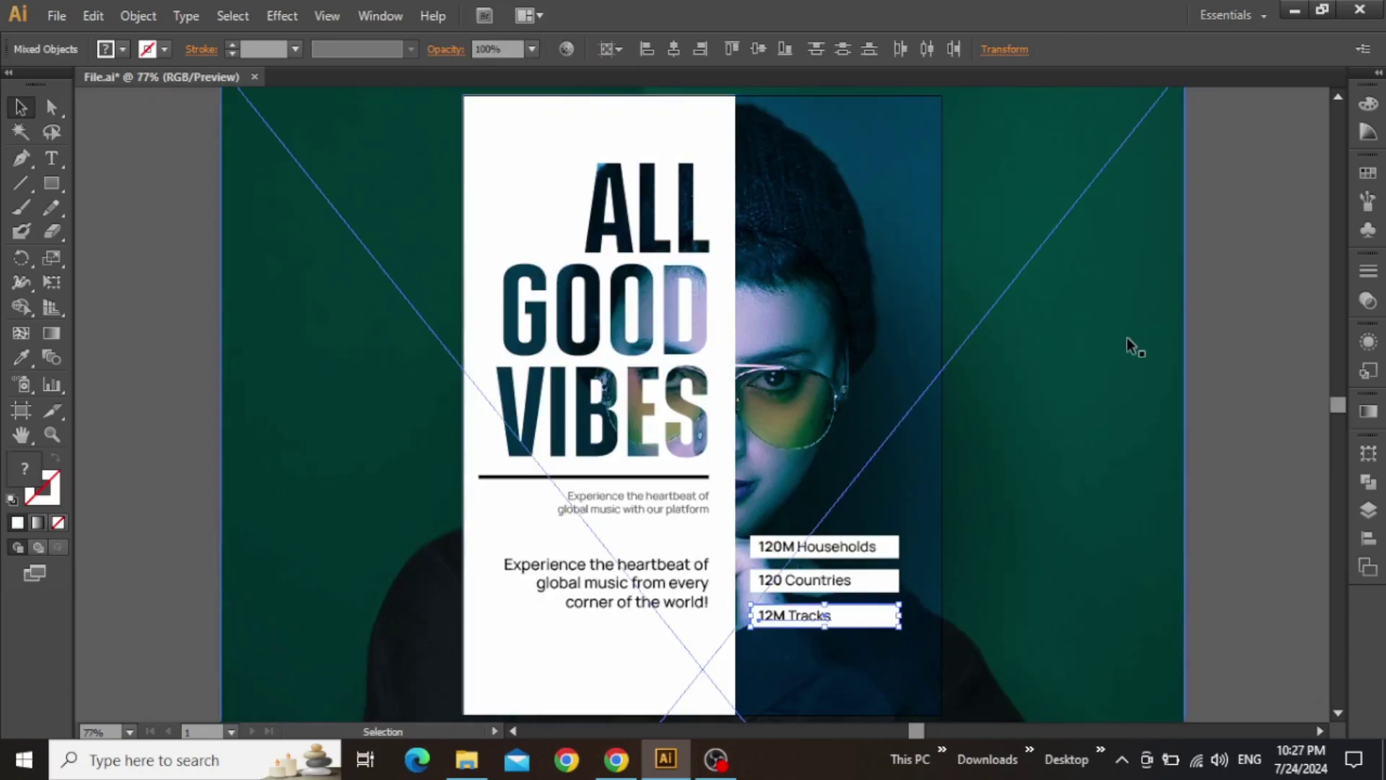
pyautogui.click(1282, 367)
# Step: Paste the Reflection Media logo group onto the white panel below the lower tagline, lined up with the tagline's right edge
pyautogui.moveTo(1278, 415); pyautogui.dragTo(1265, 217)
pyautogui.scroll(1, 696, 472)
pyautogui.keyDown('alt'); pyautogui.scroll(1, 696, 476); pyautogui.keyUp('alt')
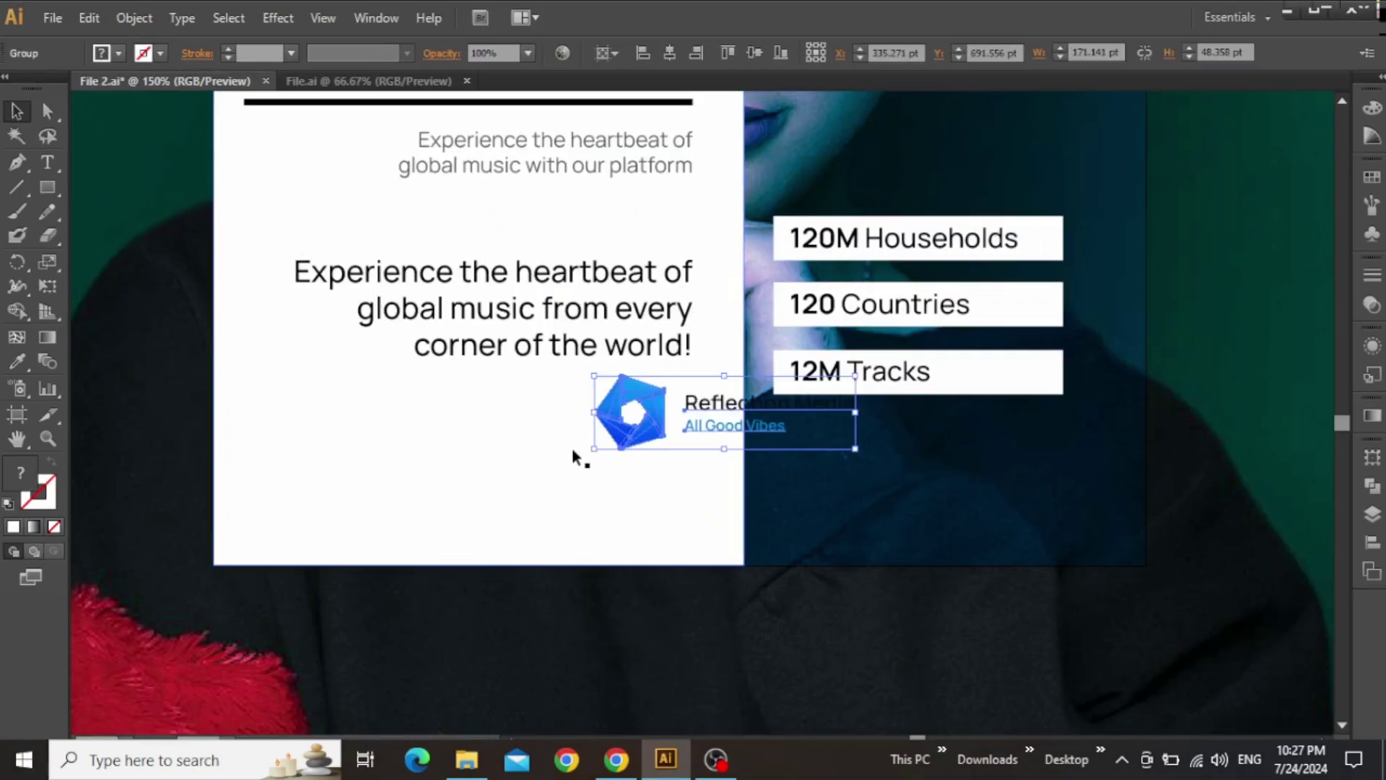
pyautogui.hotkey('ctrl', 'v')
pyautogui.moveTo(625, 426); pyautogui.dragTo(491, 465)
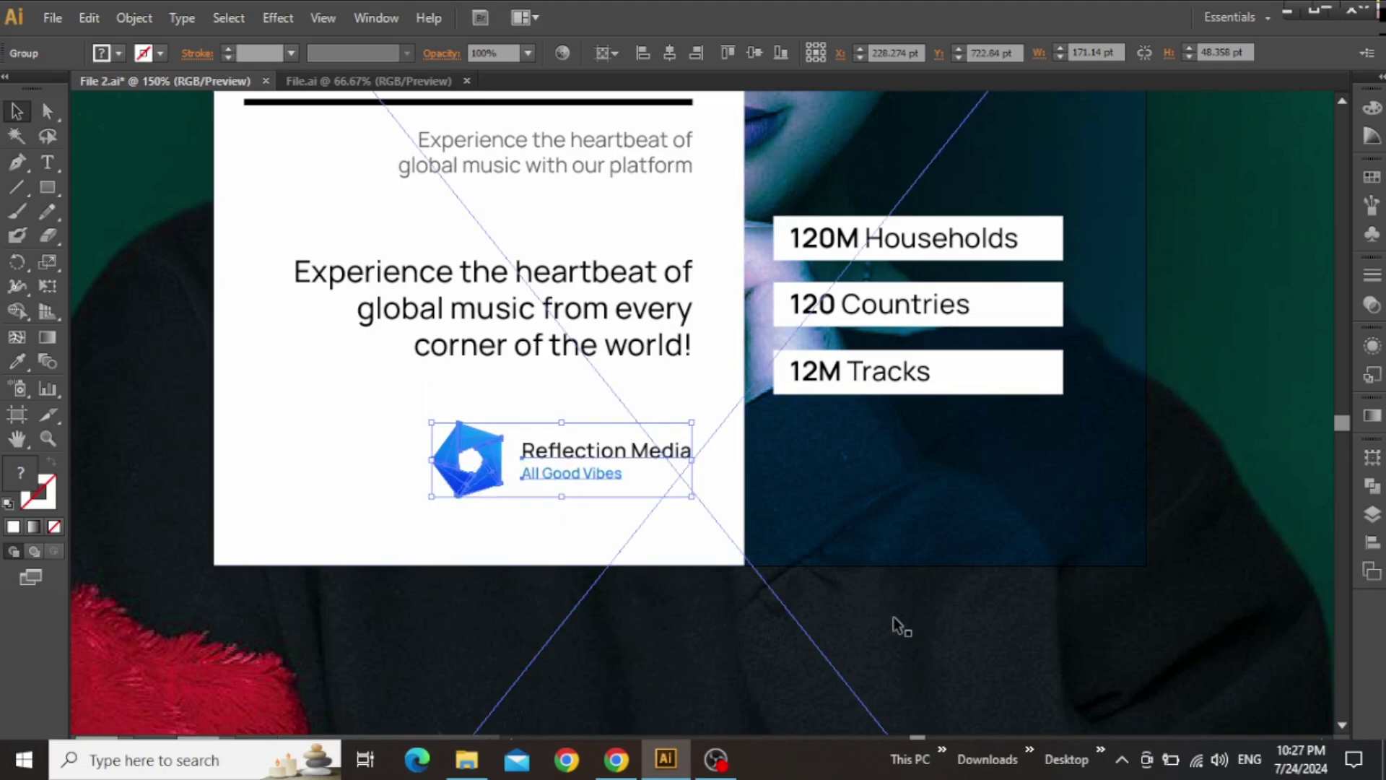
pyautogui.press('Down')
pyautogui.press('Down')
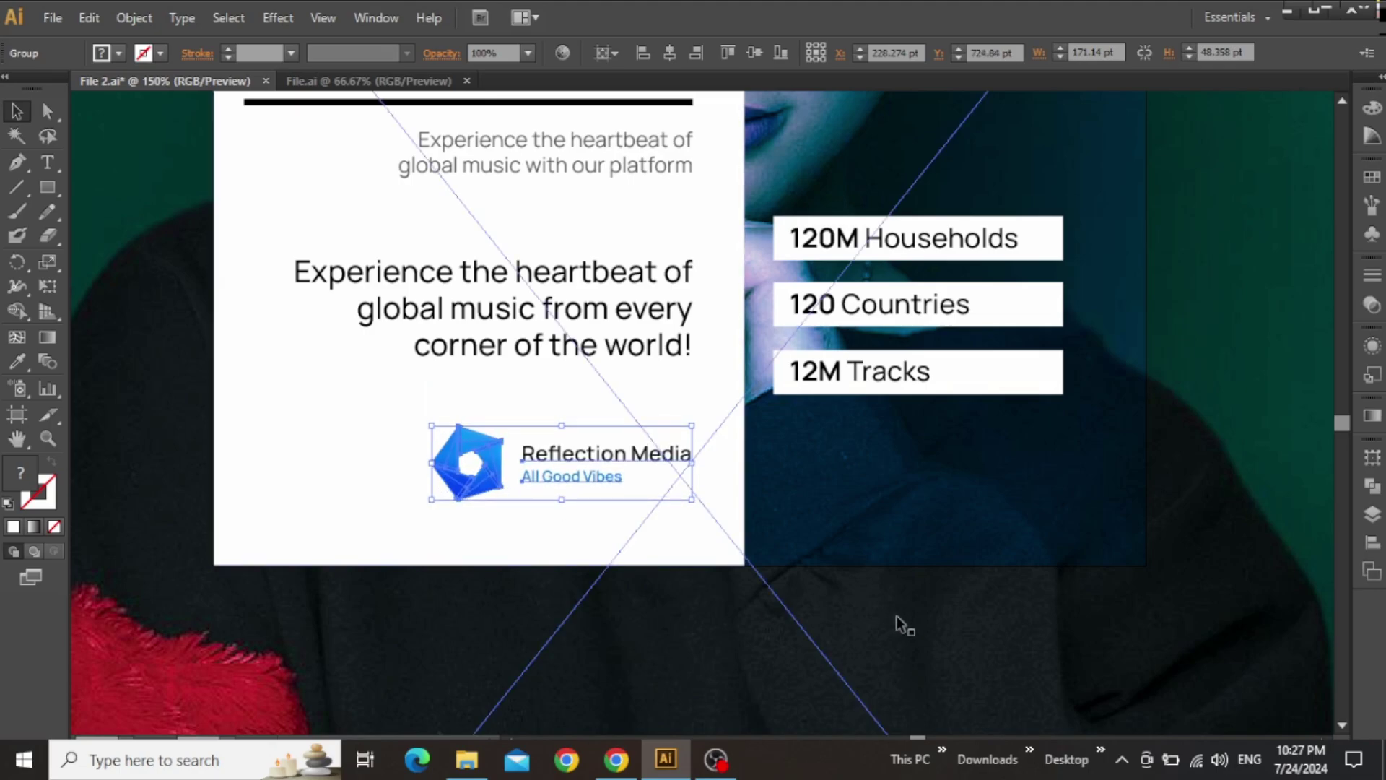
# Step: Draw a white rectangle covering the whole artboard, from its upper-left to its lower-right corner
pyautogui.hotkey('ctrl', '0')
pyautogui.click(1227, 434)
pyautogui.hotkey('ctrl', '-')
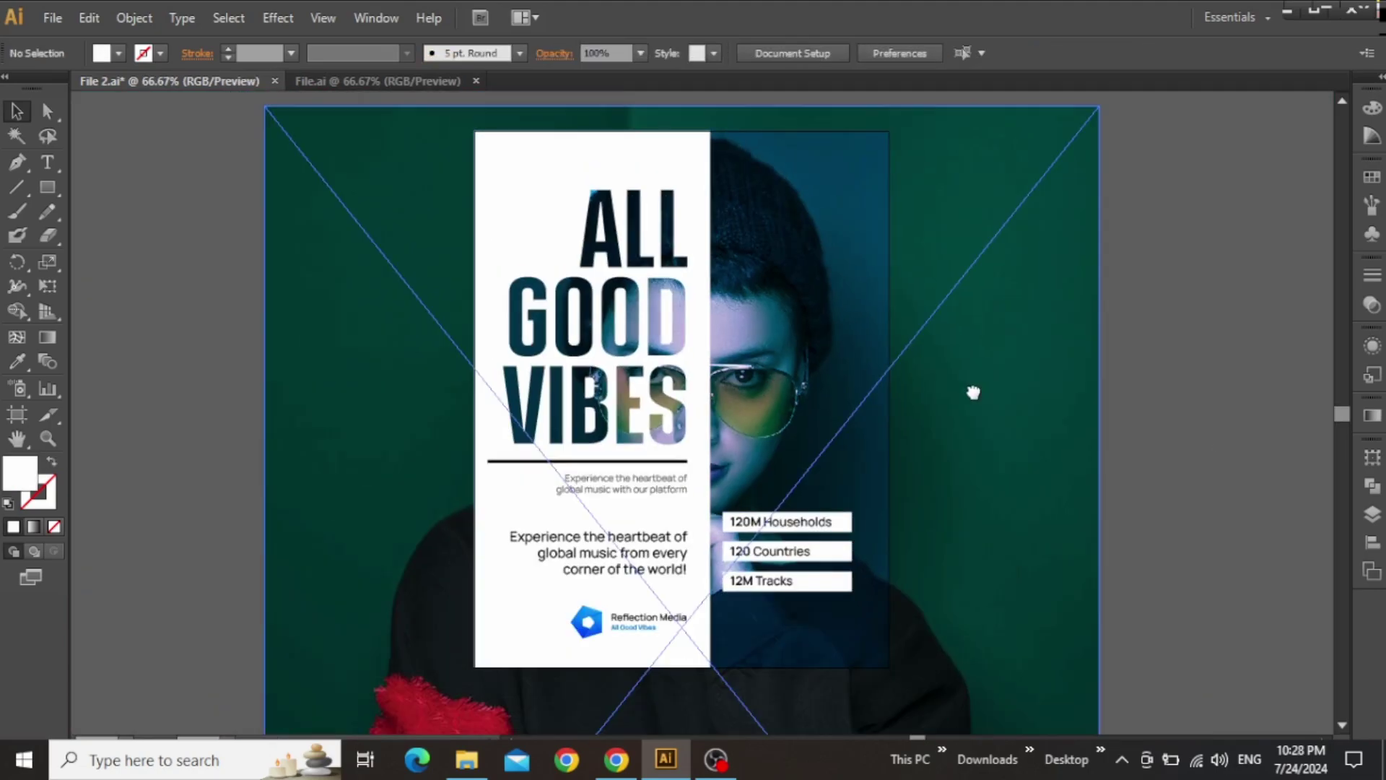
pyautogui.click(47, 187)
pyautogui.moveTo(473, 131); pyautogui.dragTo(888, 666)
# Step: Select all the poster artwork together with the covering rectangle and make a clipping mask that trims the photo to the artboard
pyautogui.press('v')
pyautogui.moveTo(1103, 120); pyautogui.dragTo(467, 674)
pyautogui.rightClick(749, 316)
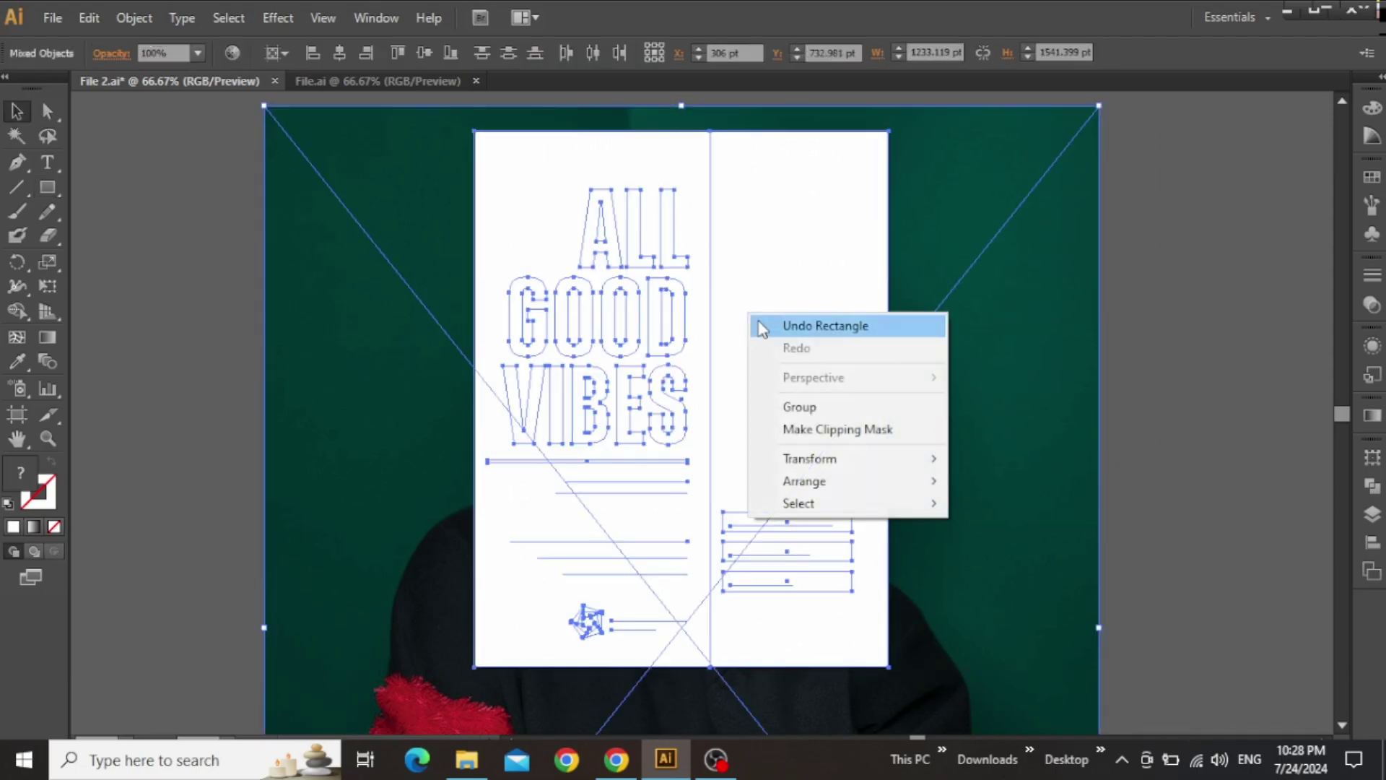
pyautogui.click(814, 430)
pyautogui.click(1047, 297)
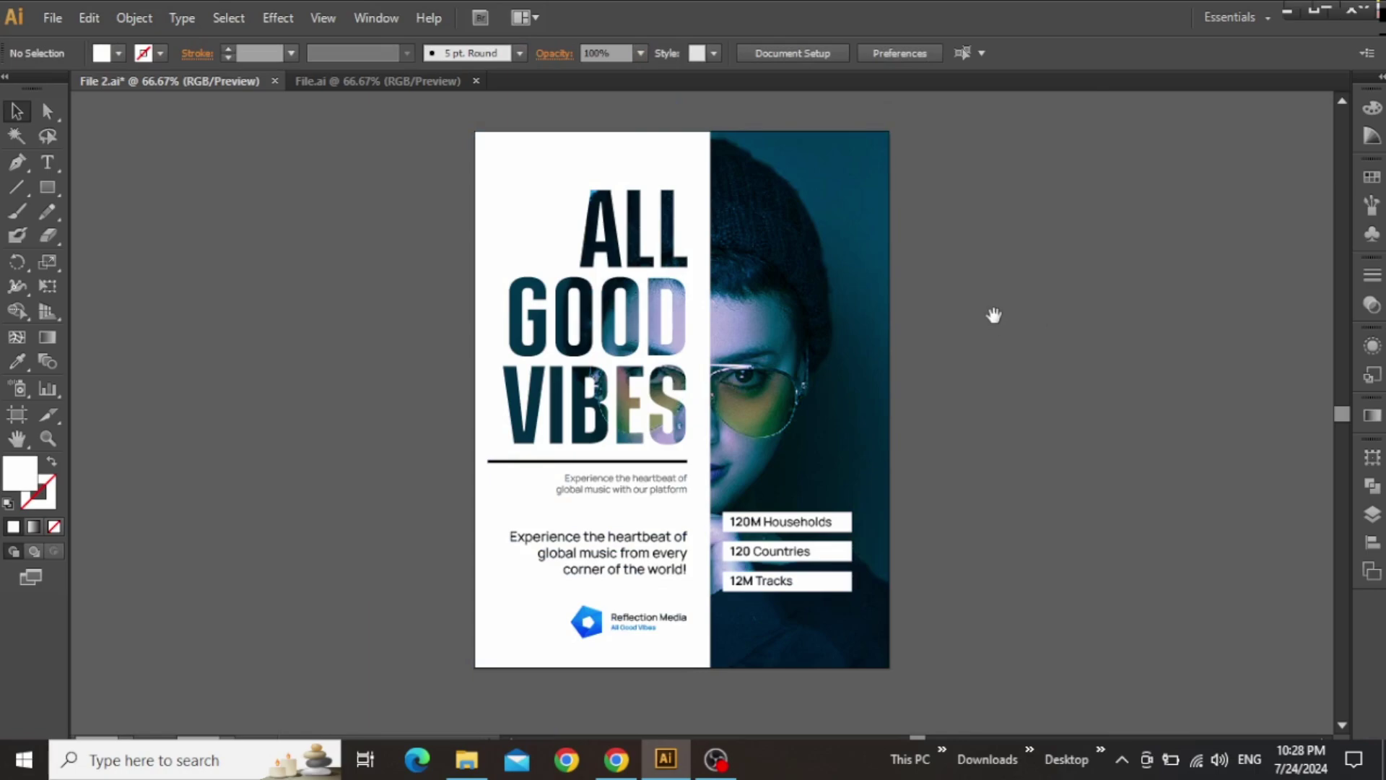